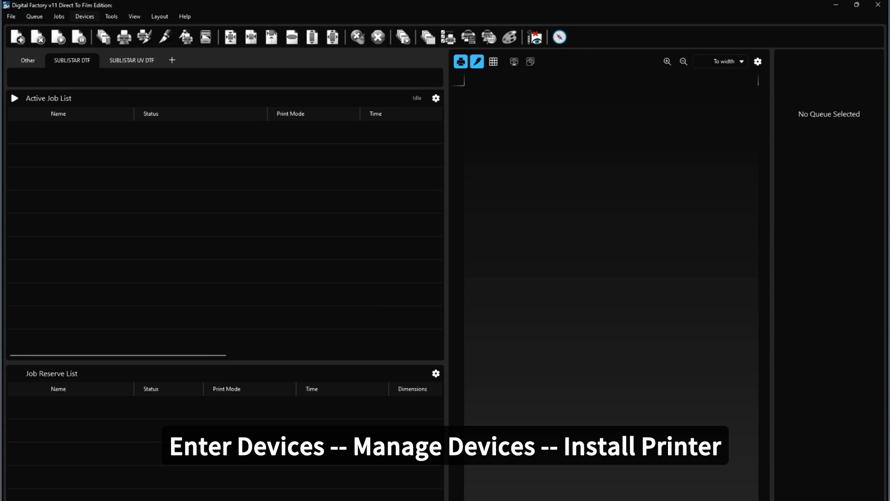
# Install the StarIV 6002 printer driver, finding it by searching 6002 and fetching its package from the Cloud server.
pyautogui.click(85, 17)
pyautogui.press('Return')
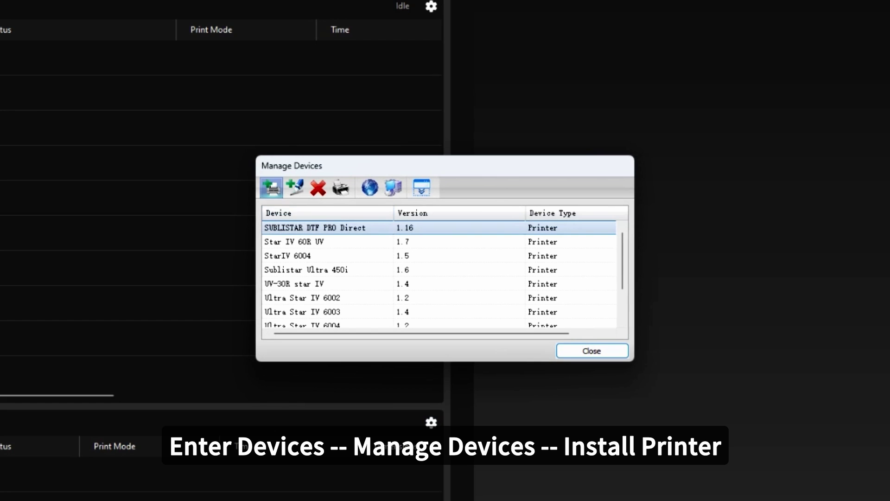
pyautogui.click(271, 188)
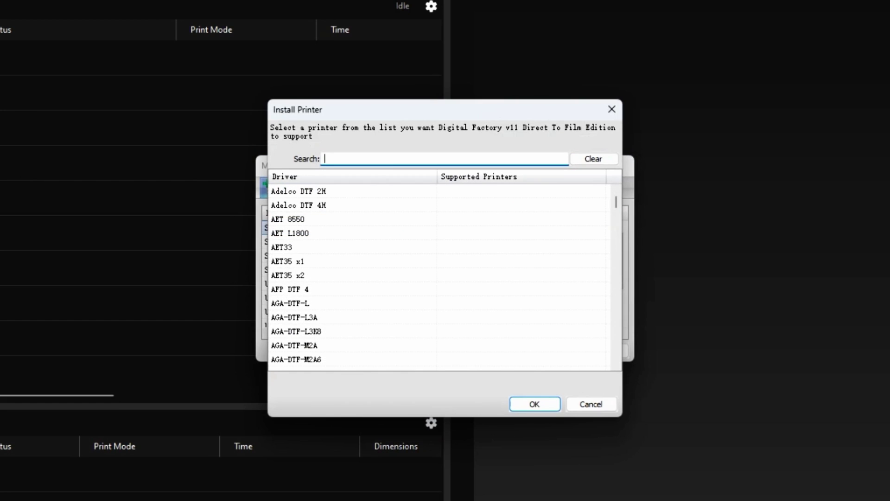
pyautogui.write('6002')
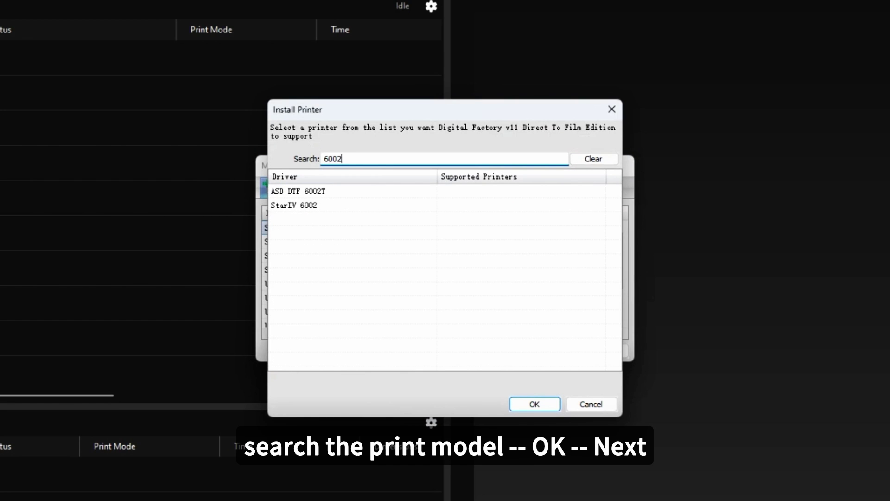
pyautogui.click(302, 205)
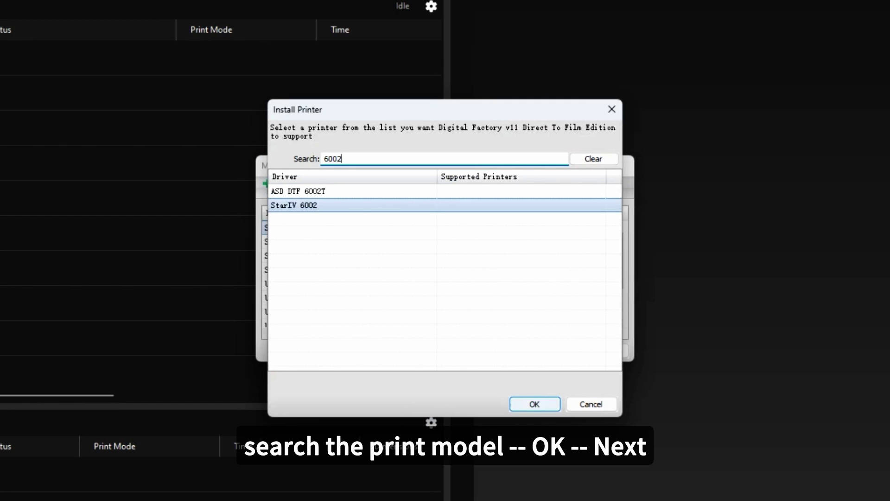
pyautogui.click(535, 404)
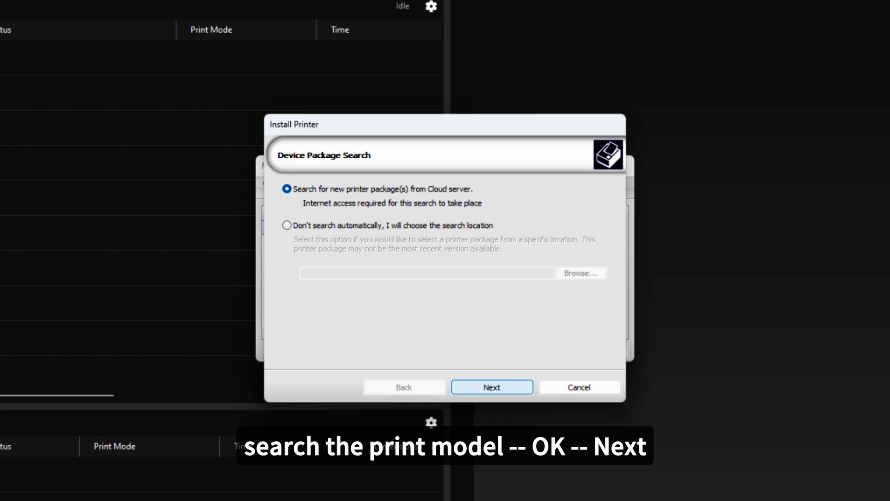
pyautogui.press('Return')
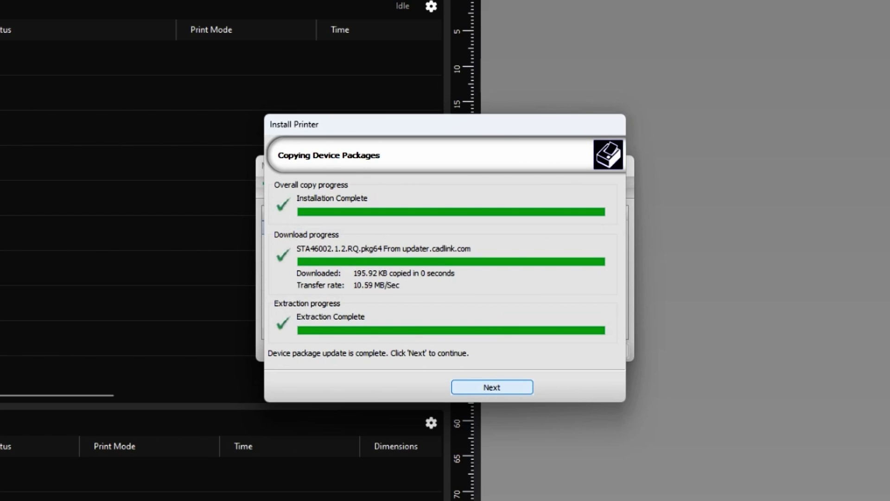
pyautogui.click(493, 387)
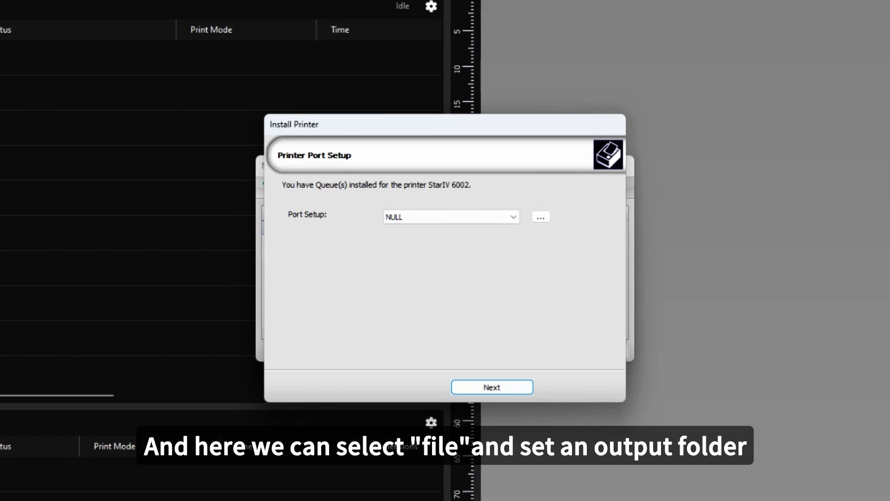
# Set the printer port to FILE with the desktop folder "sublistar 6002star iv" as its output folder.
pyautogui.click(452, 217)
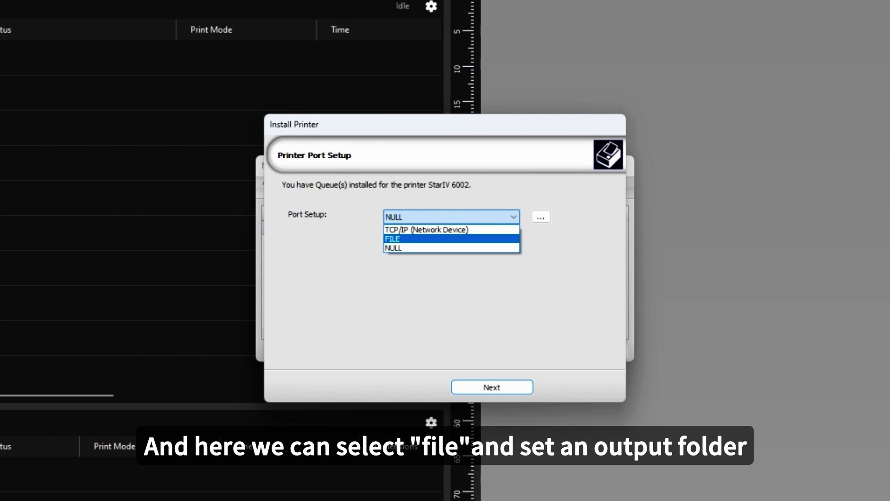
pyautogui.click(452, 239)
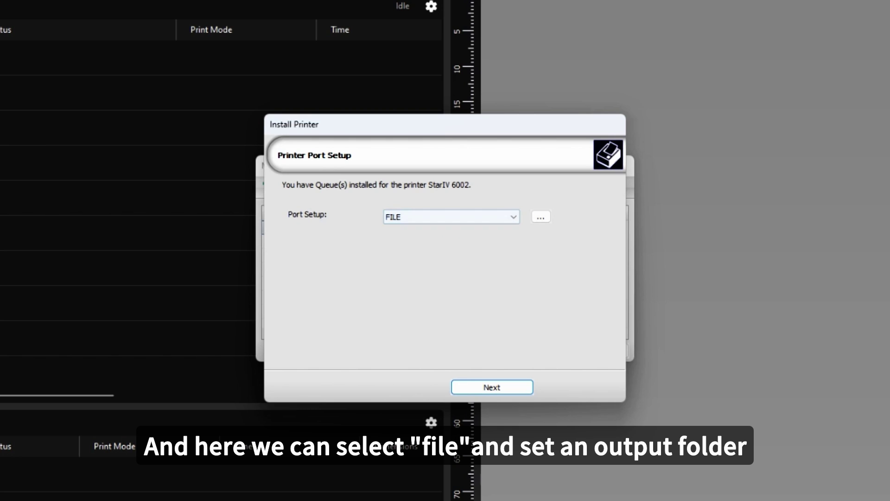
pyautogui.click(541, 217)
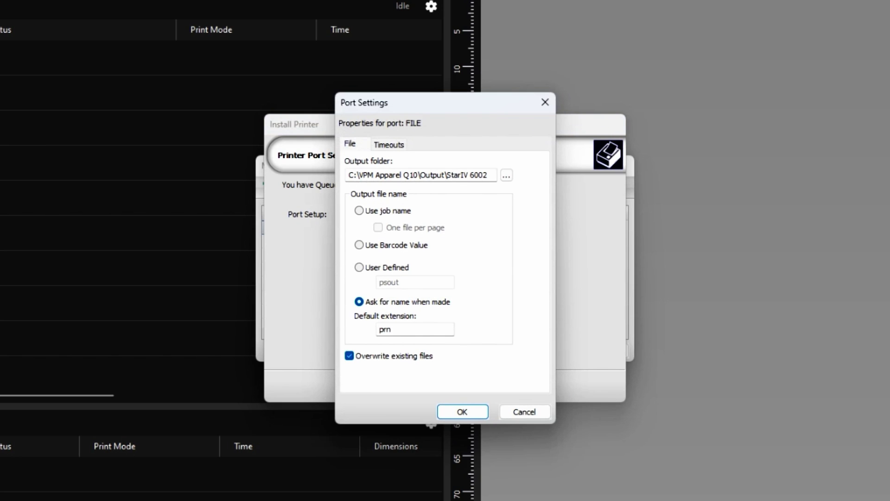
pyautogui.press('space')
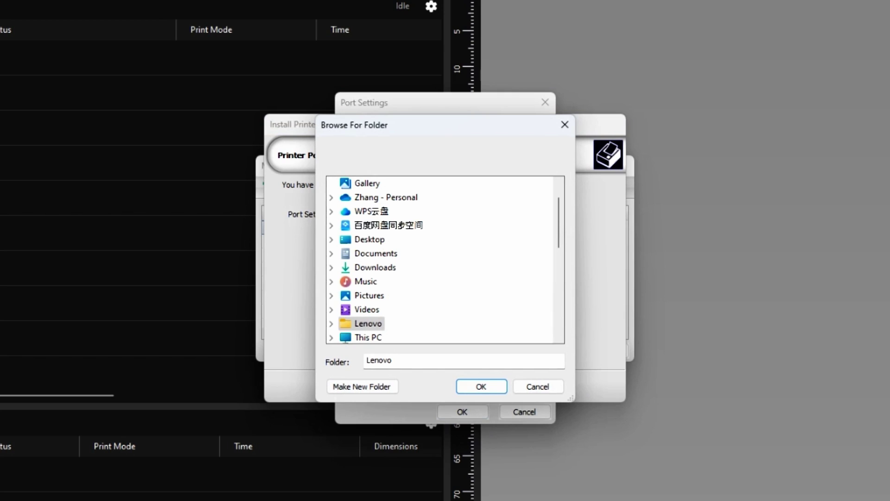
pyautogui.scroll(-5, 441, 260)
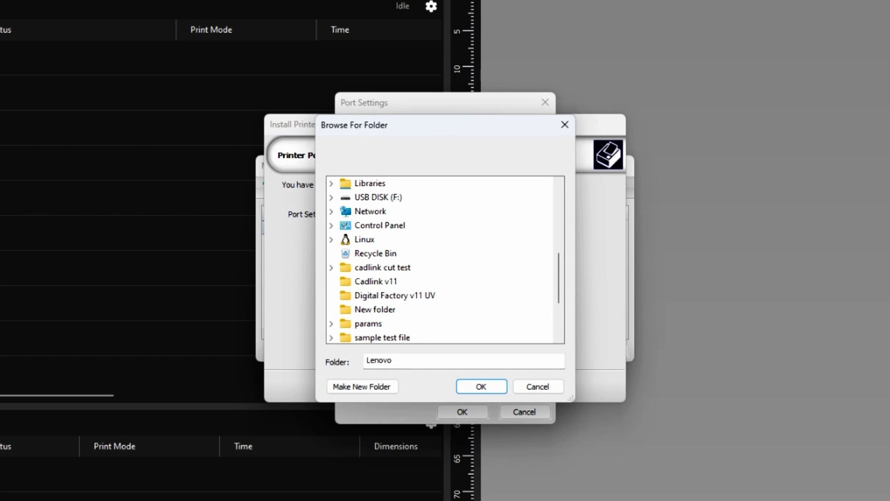
pyautogui.click(413, 310)
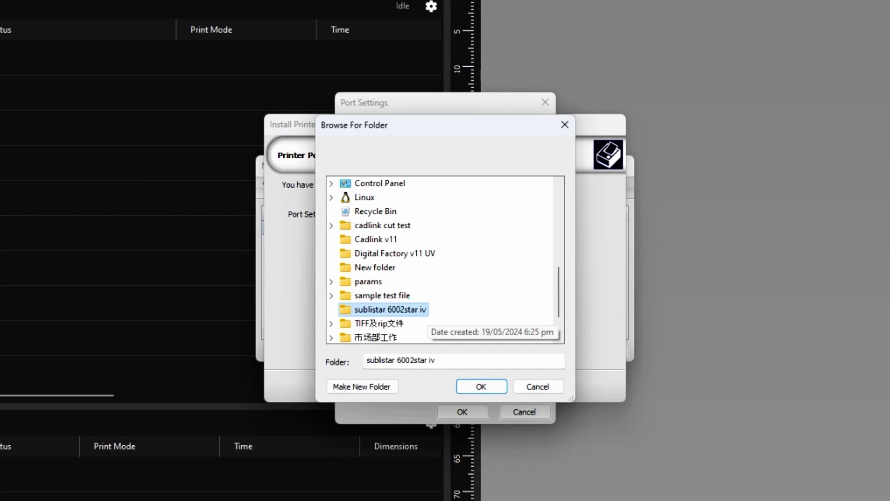
pyautogui.click(481, 386)
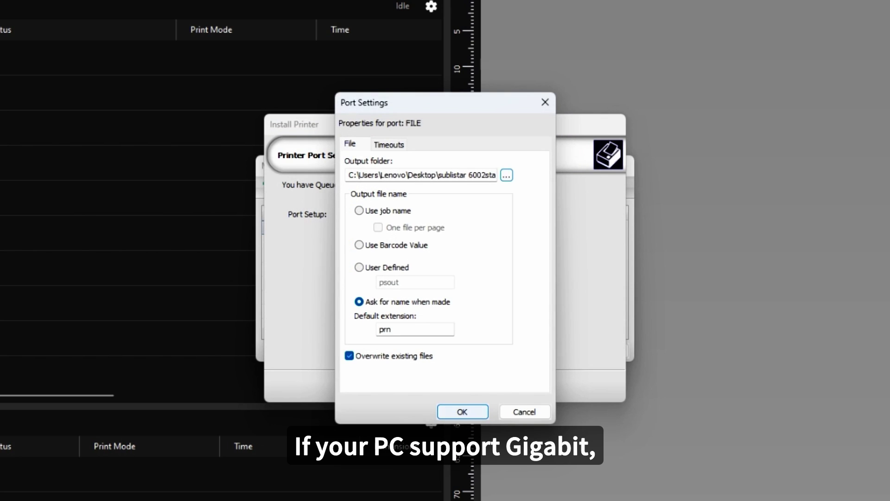
pyautogui.click(462, 412)
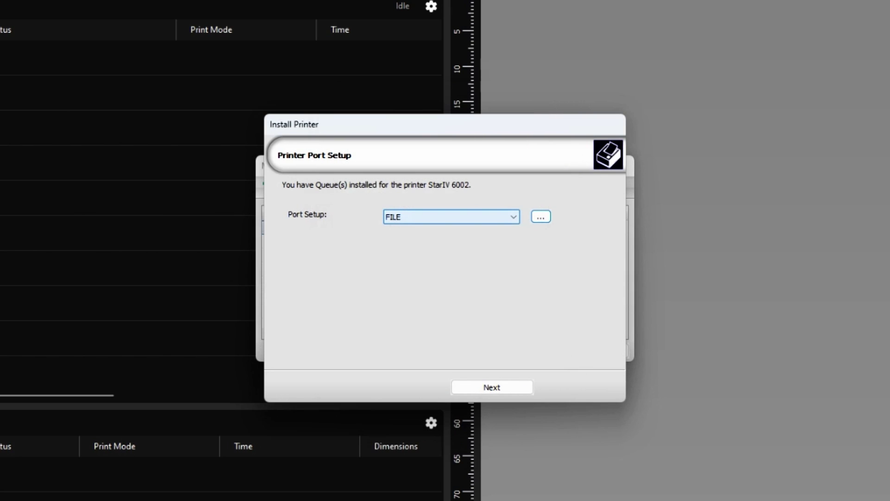
# Switch the printer port to TCP/IP (Network Device) with IP address 127.0.0.1.
pyautogui.click(452, 217)
pyautogui.click(452, 229)
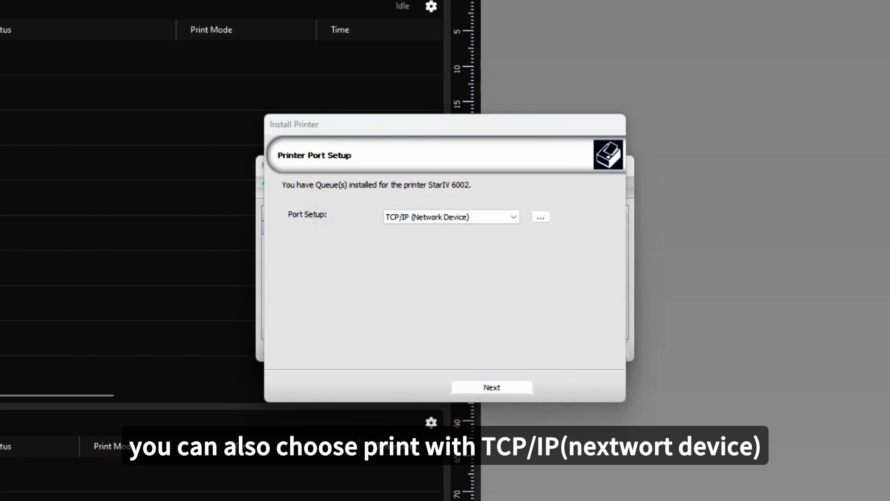
pyautogui.write('127.0.0.1')
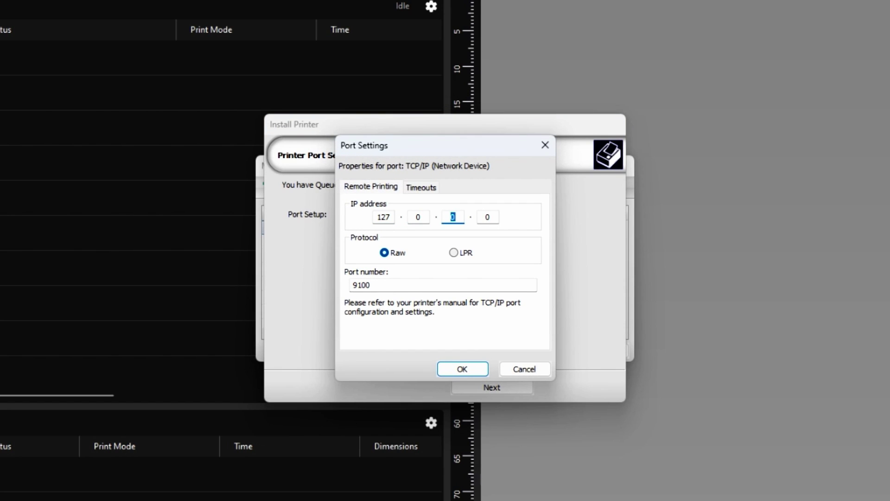
pyautogui.click(463, 369)
# Set the printer port back to FILE and finish the printer installation.
pyautogui.click(452, 217)
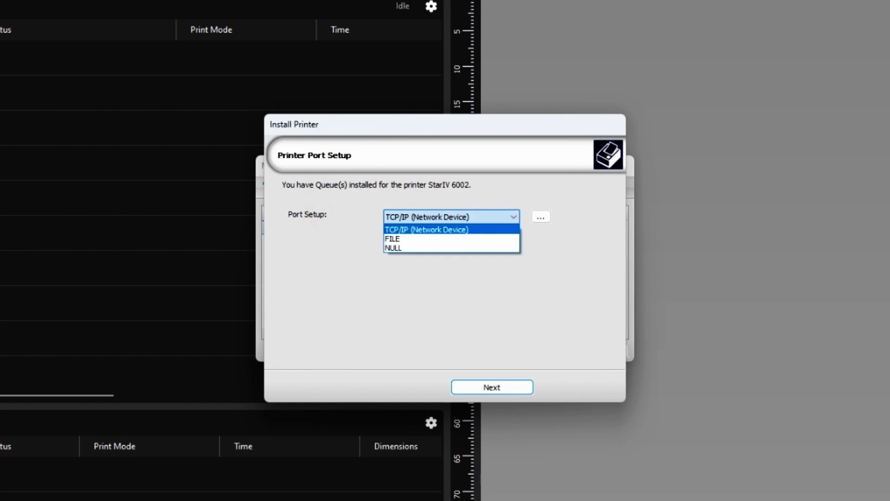
pyautogui.click(452, 238)
pyautogui.press('Return')
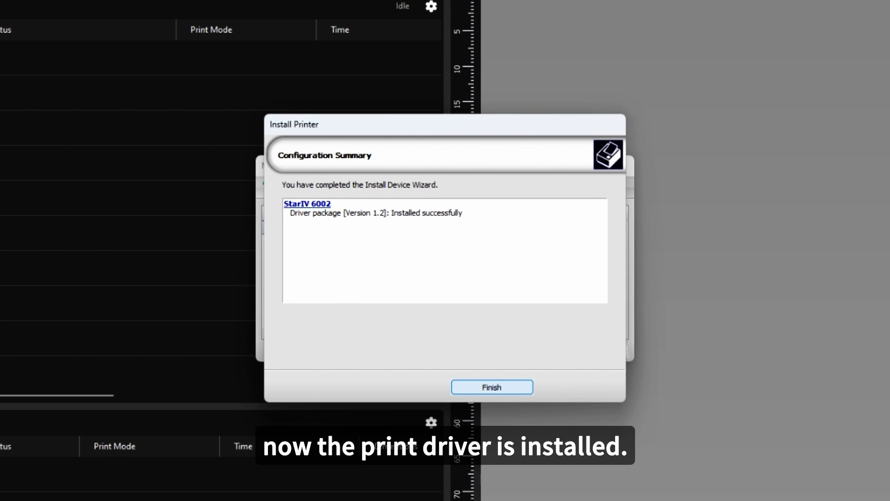
pyautogui.press('Return')
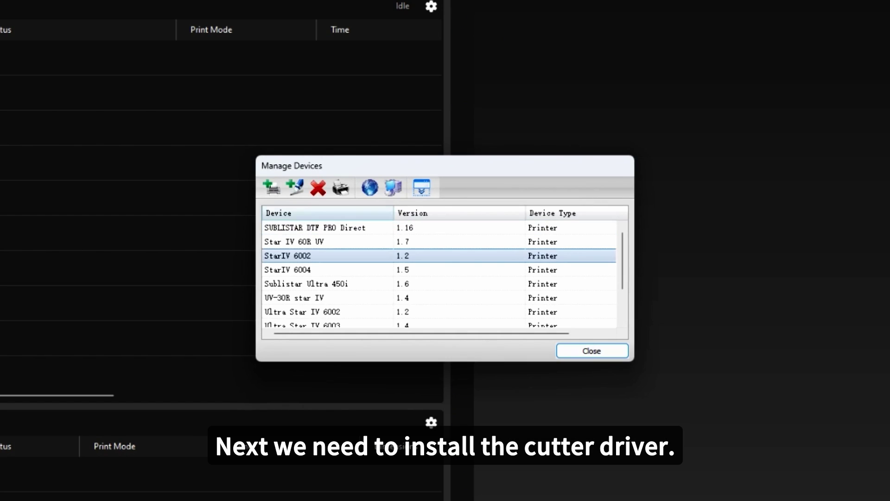
# Install the Sublistar SC-6090FB cutter driver, finding it by searching sub, and complete the cutter setup.
pyautogui.click(295, 187)
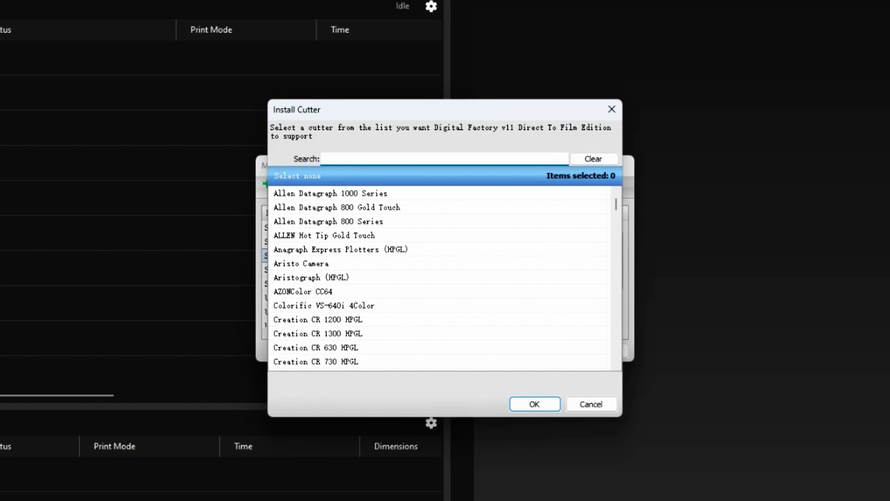
pyautogui.write('sub')
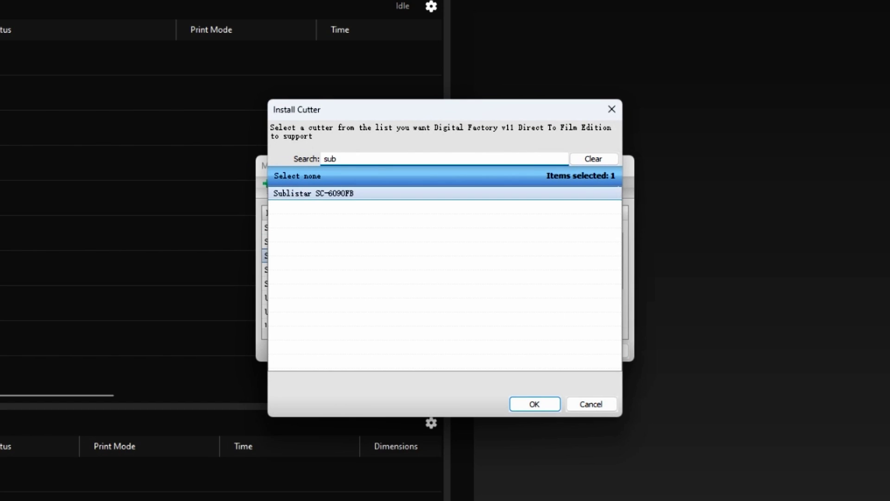
pyautogui.click(535, 404)
pyautogui.press('Return')
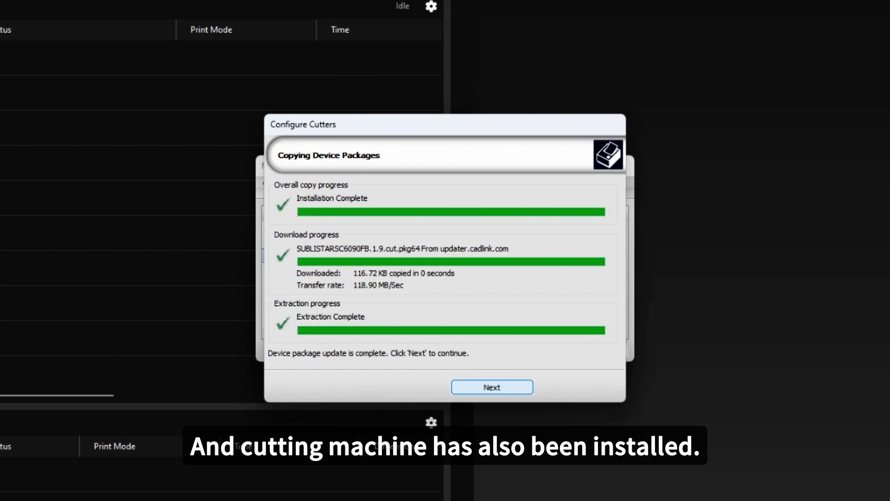
pyautogui.press('Return')
pyautogui.press('Return')
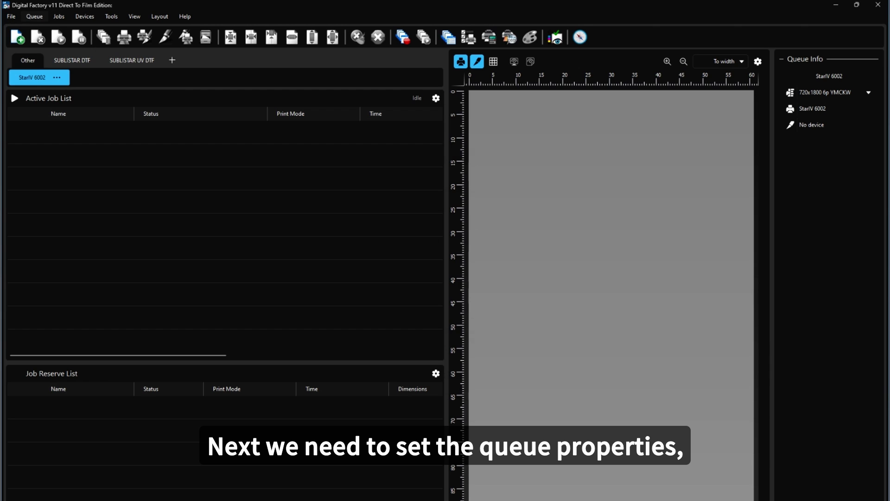
# Assign the Sublistar SC-6090FB cutter to the StarIV 6002 queue in the Queue Manager.
pyautogui.click(35, 17)
pyautogui.click(46, 32)
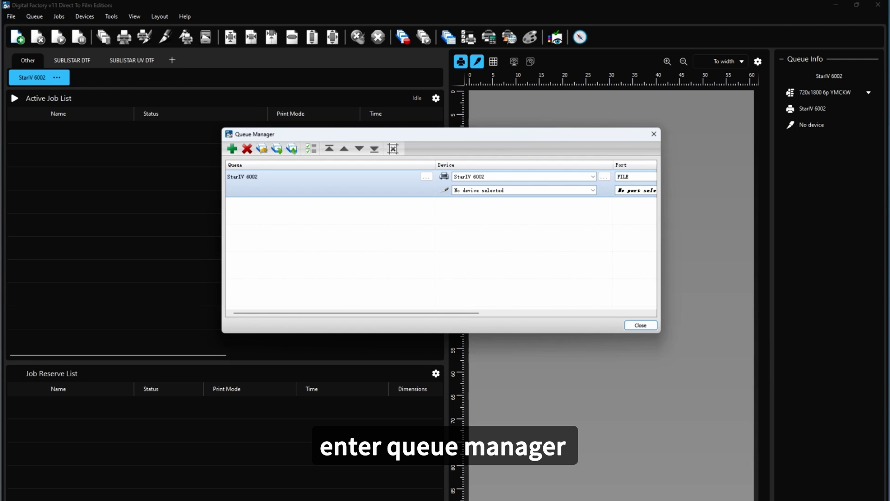
pyautogui.click(596, 189)
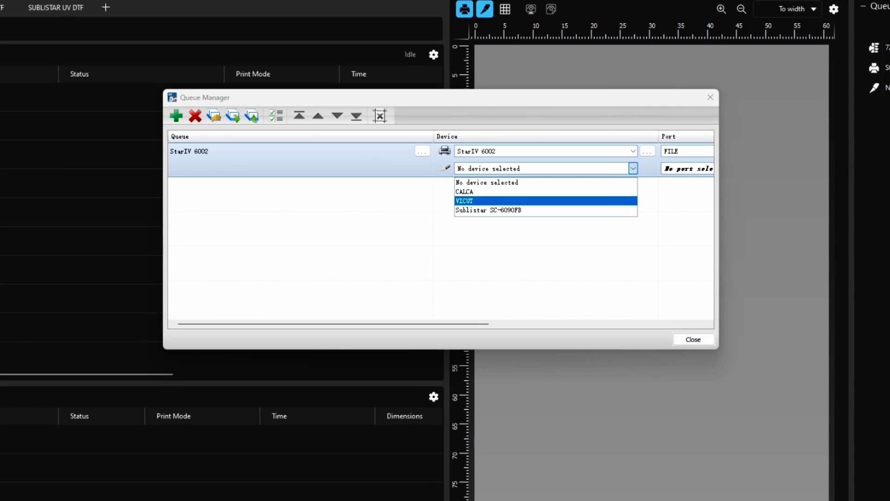
pyautogui.click(501, 224)
# Set the cutter's port to FILE, with the desktop folder "sublistar 6002star iv" as output folder and the barcode value as output file name.
pyautogui.moveTo(352, 331); pyautogui.dragTo(445, 330)
pyautogui.click(619, 153)
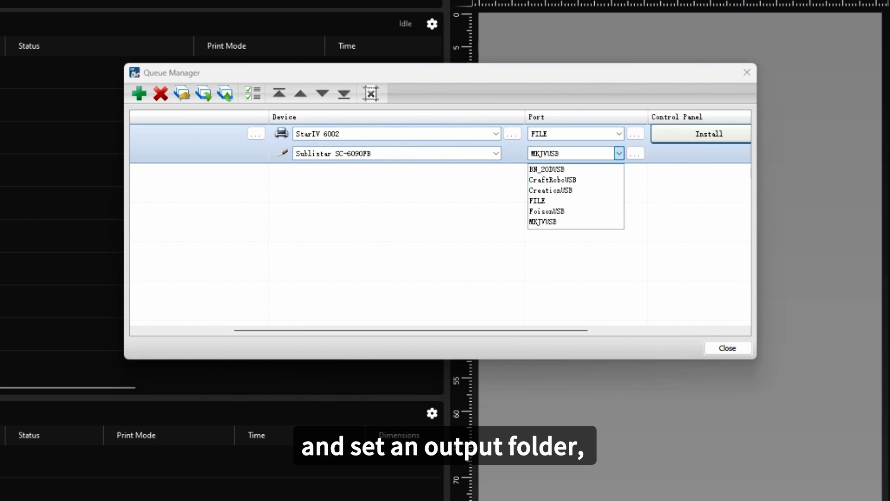
pyautogui.click(576, 201)
pyautogui.click(636, 153)
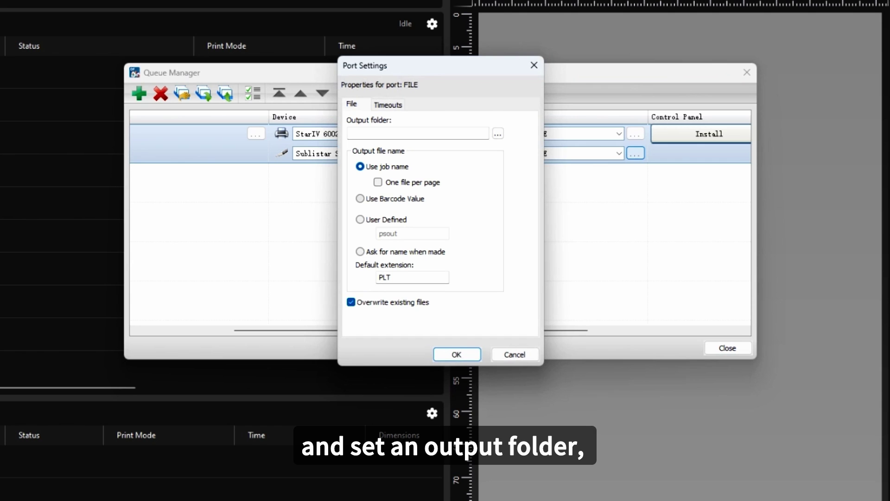
pyautogui.click(497, 134)
pyautogui.scroll(-5, 436, 211)
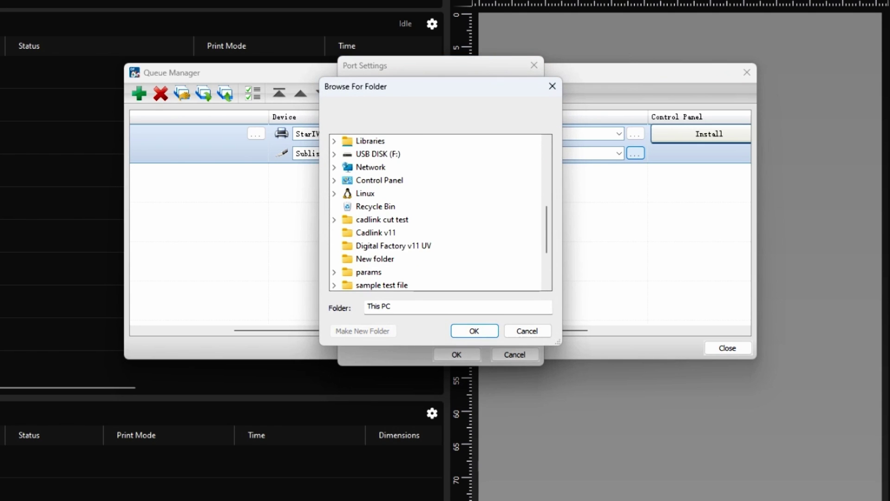
pyautogui.click(389, 260)
pyautogui.click(475, 331)
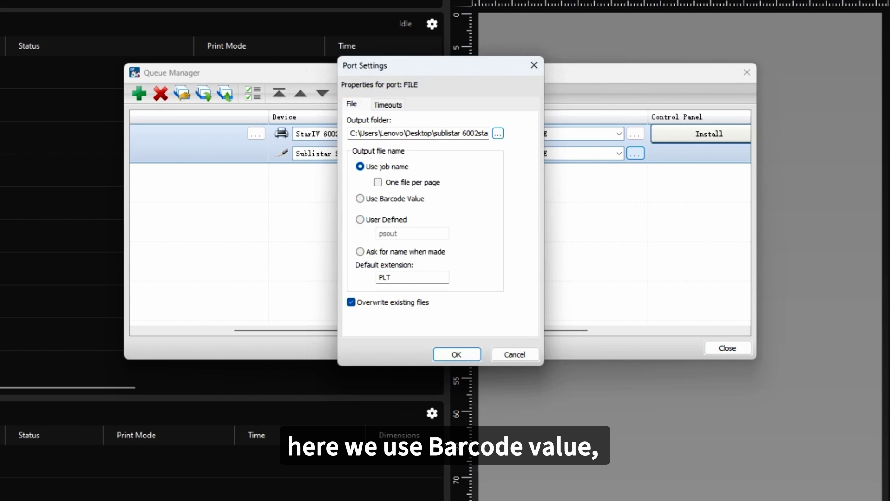
pyautogui.click(360, 198)
pyautogui.click(457, 354)
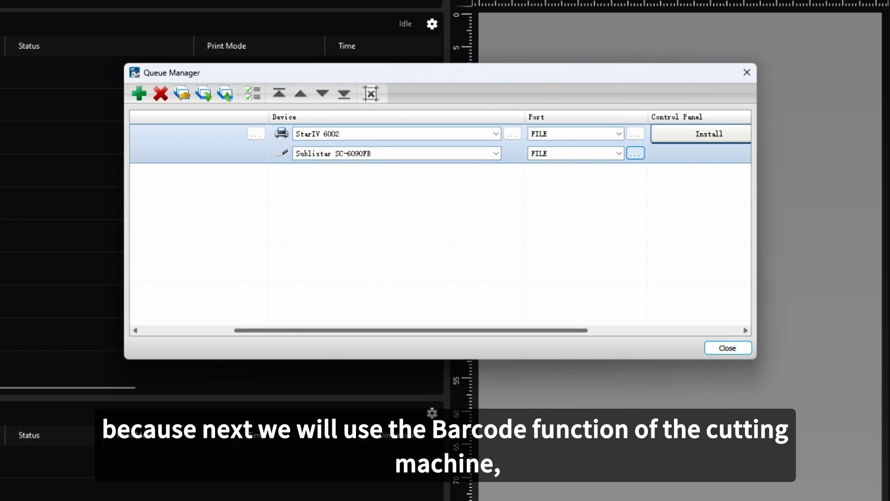
# Set the StarIV 6002 queue's production markup to the Sublistar Registration system in Per Page mode.
pyautogui.moveTo(547, 331); pyautogui.dragTo(628, 330)
pyautogui.click(567, 134)
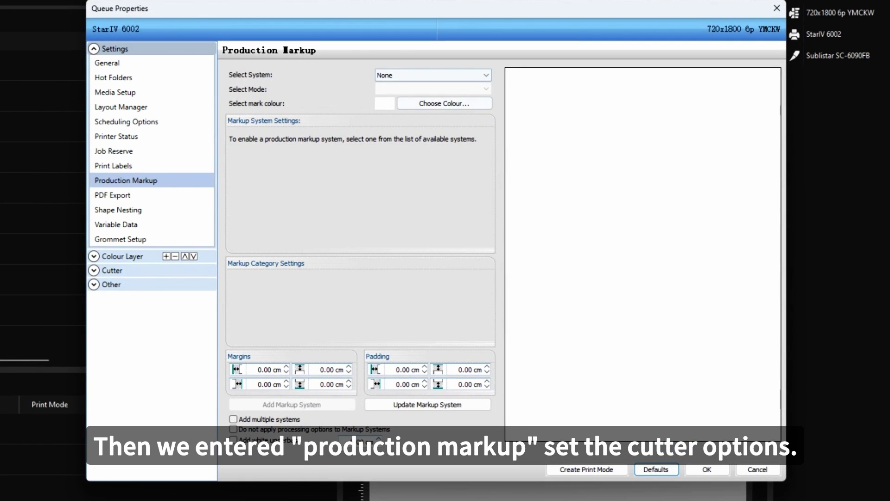
pyautogui.click(433, 75)
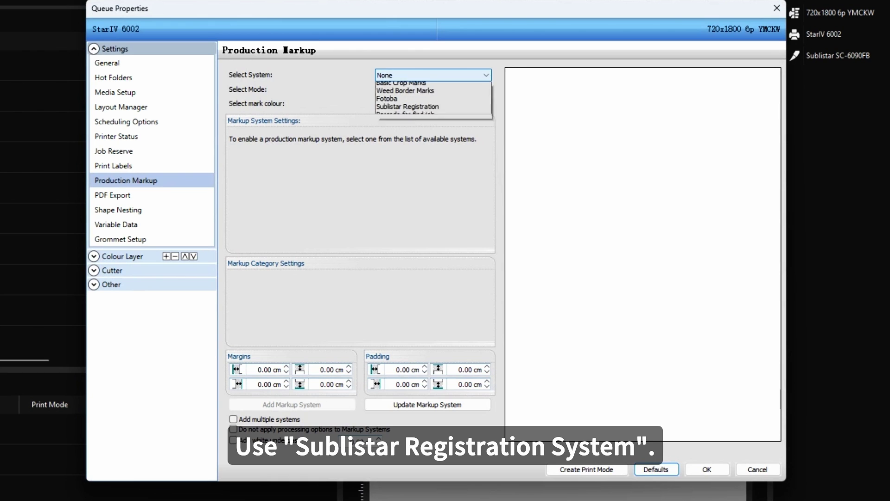
pyautogui.click(408, 118)
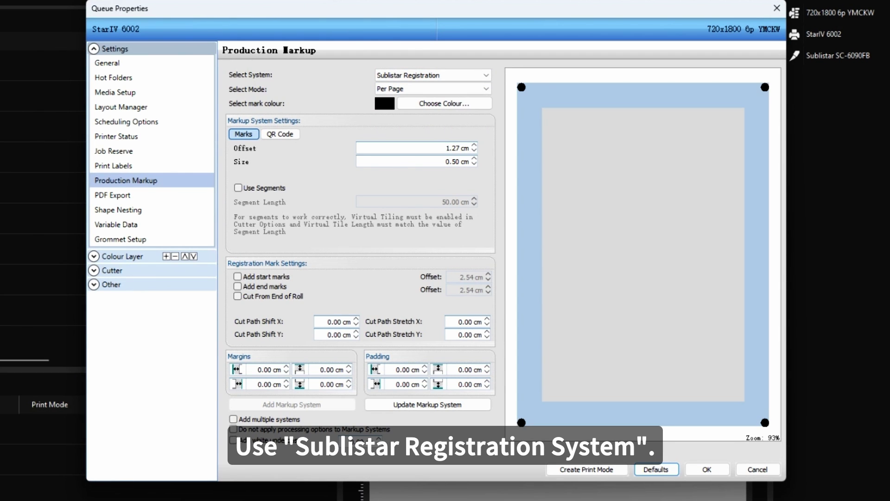
pyautogui.click(433, 89)
pyautogui.click(417, 99)
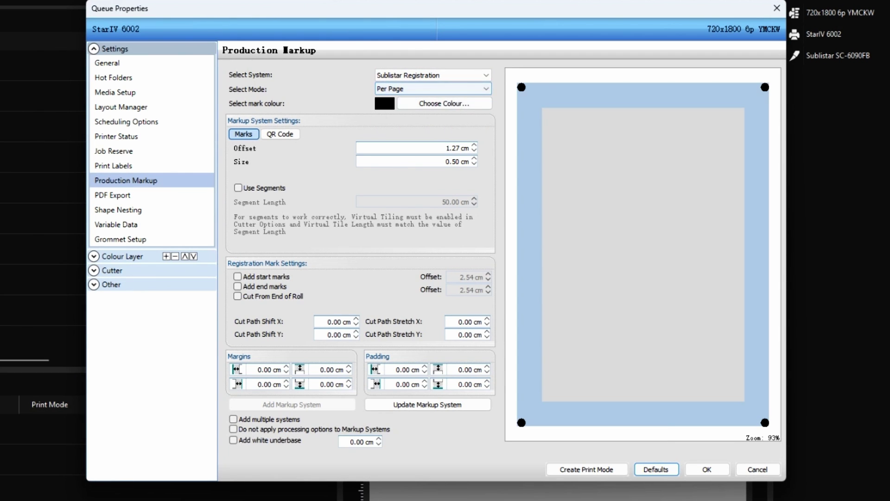
# Set the registration mark size to 0.8 cm and the left and right markup margins to 3 cm.
pyautogui.doubleClick(459, 162)
pyautogui.write('0.8')
pyautogui.press('Tab')
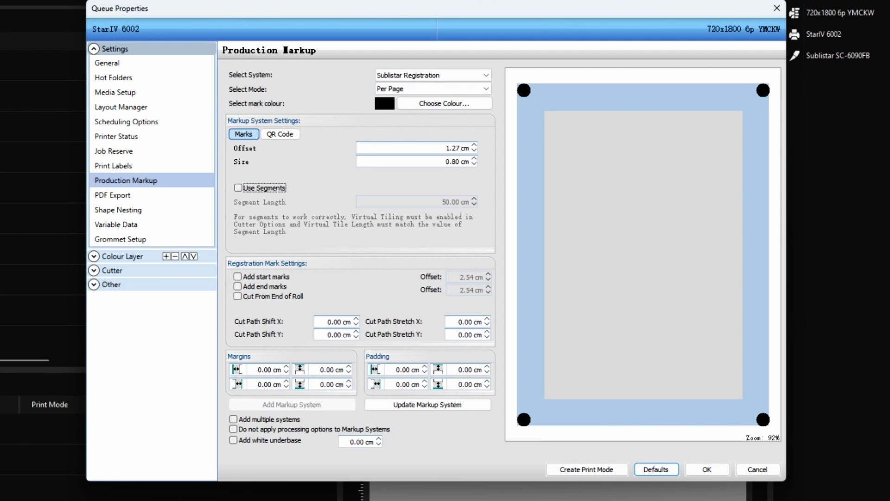
pyautogui.doubleClick(269, 369)
pyautogui.write('3')
pyautogui.press('Tab')
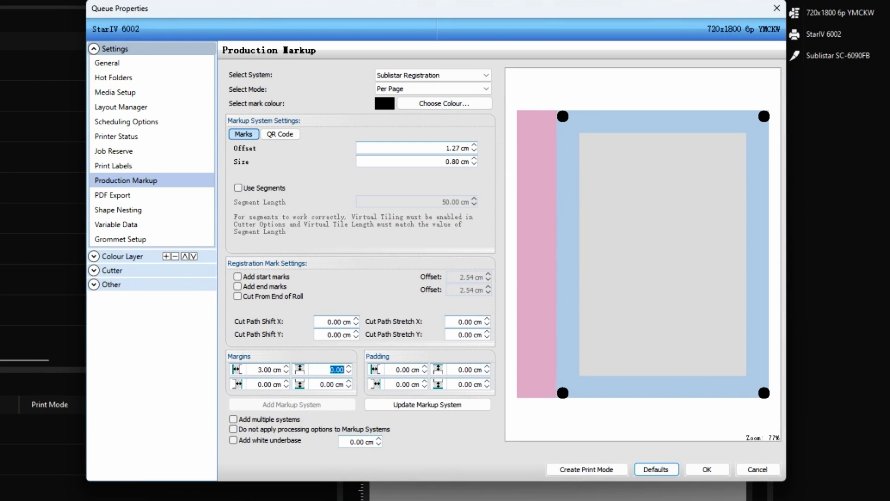
pyautogui.press('Tab')
pyautogui.write('3')
pyautogui.press('Tab')
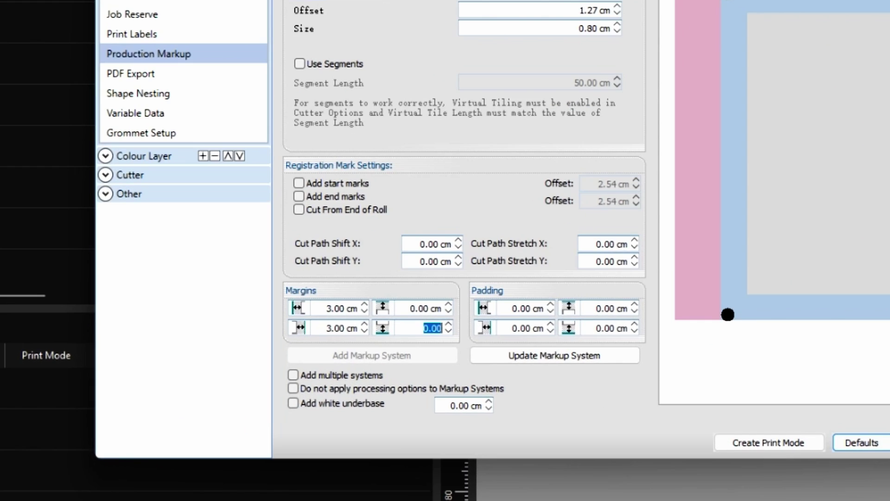
# Enable segments with a 50 cm segment length and exclude the markup systems from processing options.
pyautogui.click(300, 64)
pyautogui.doubleClick(589, 83)
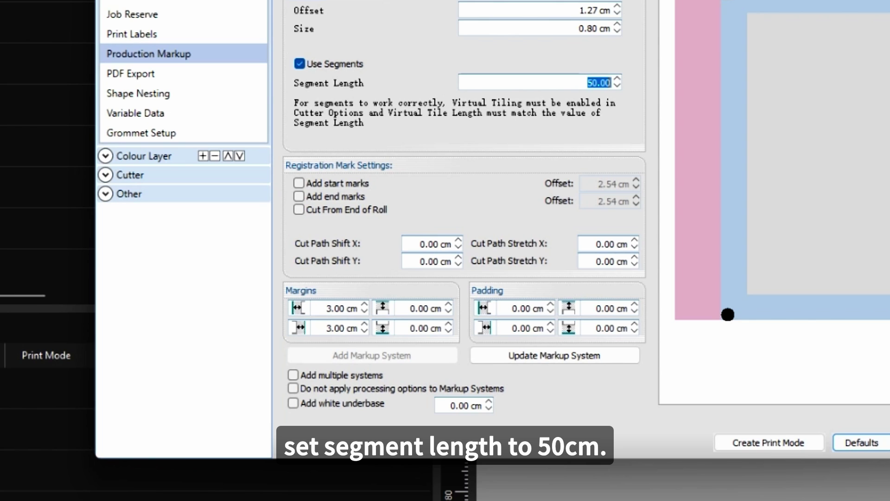
pyautogui.write('50')
pyautogui.press('Tab')
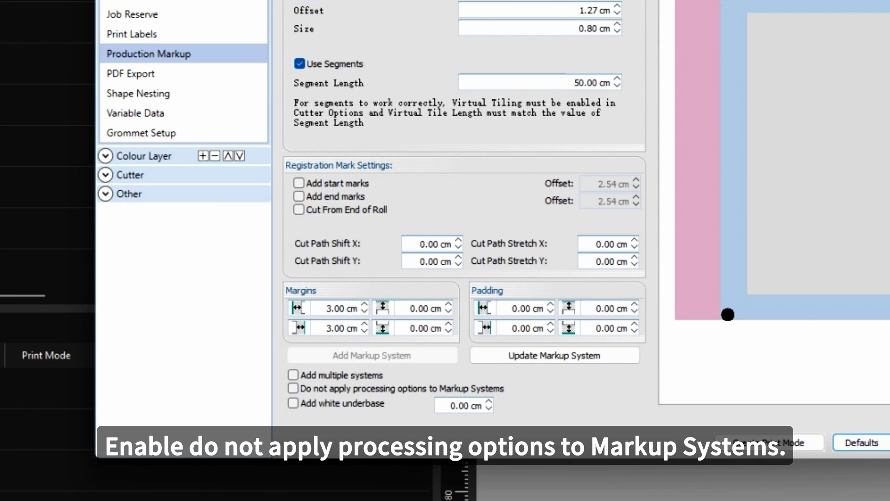
pyautogui.click(293, 389)
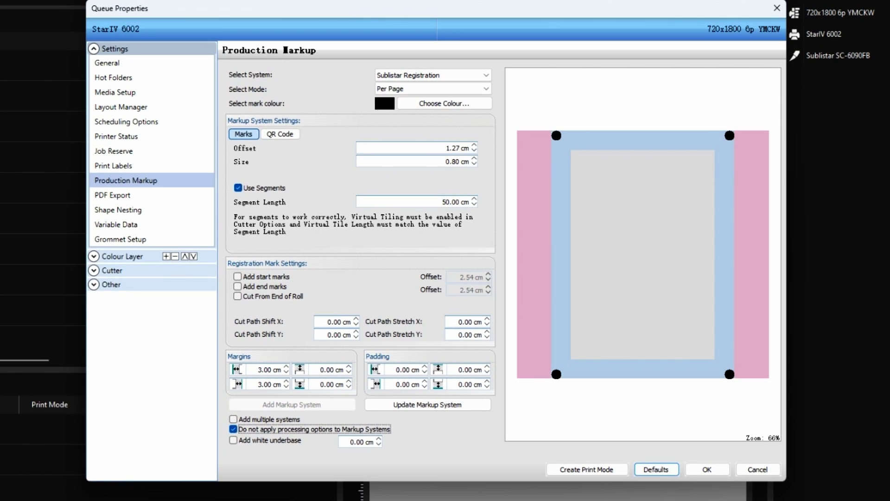
# Enable printing of the QR code and its value, and place the code along the page's top edge.
pyautogui.click(280, 134)
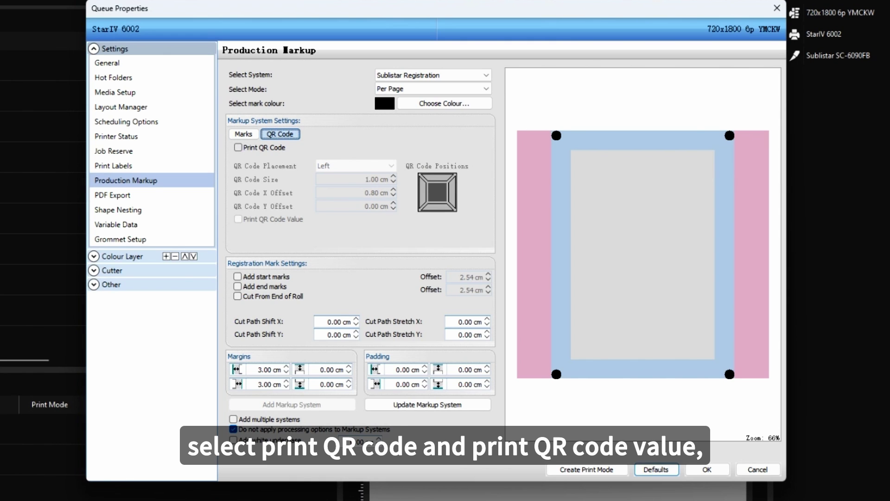
pyautogui.click(239, 147)
pyautogui.click(238, 219)
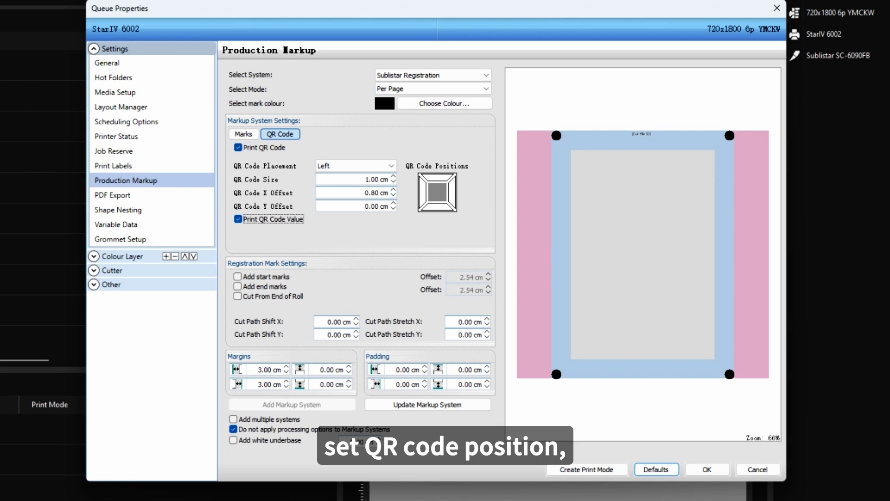
pyautogui.click(437, 177)
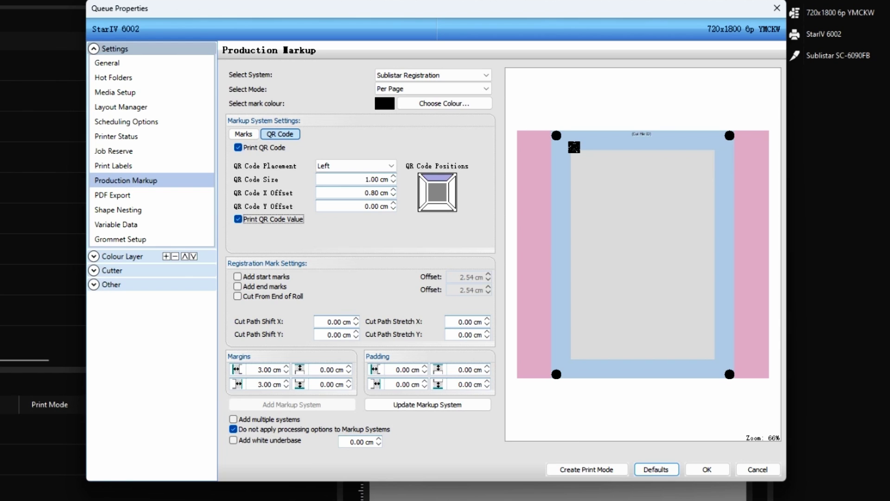
# Set the QR code size to 1.5 cm with X and Y offsets of 2 cm, add start marks, and apply the markup settings.
pyautogui.doubleClick(377, 180)
pyautogui.write('1.5')
pyautogui.press('Tab')
pyautogui.write('2')
pyautogui.press('Tab')
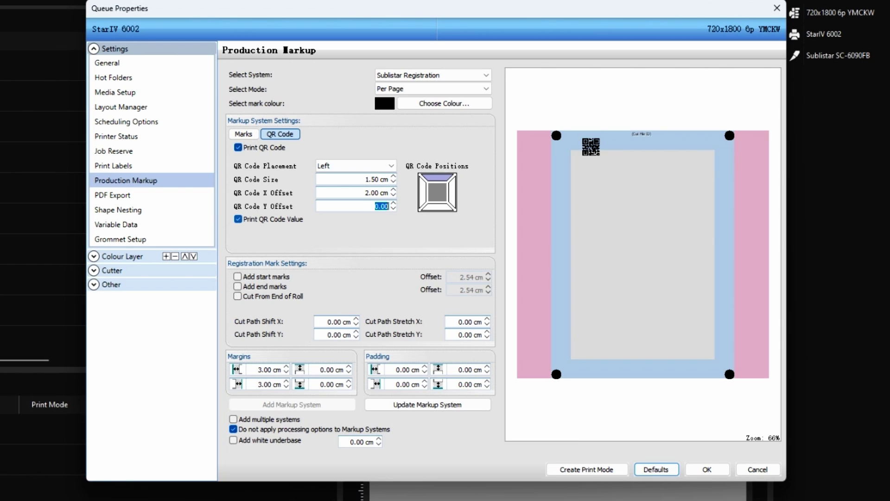
pyautogui.write('2')
pyautogui.press('Tab')
pyautogui.click(238, 276)
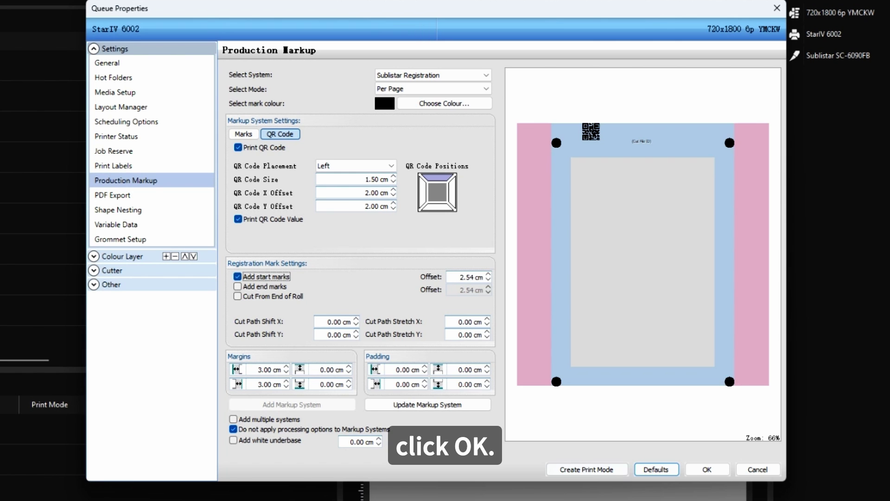
pyautogui.click(707, 470)
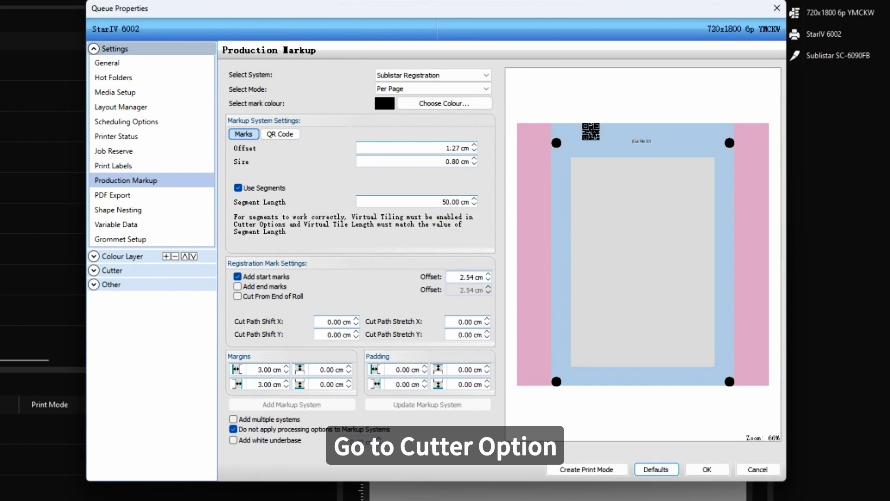
# Enable weed borders around each job with a 0.1 cm offset in the cutter settings and apply them.
pyautogui.click(111, 271)
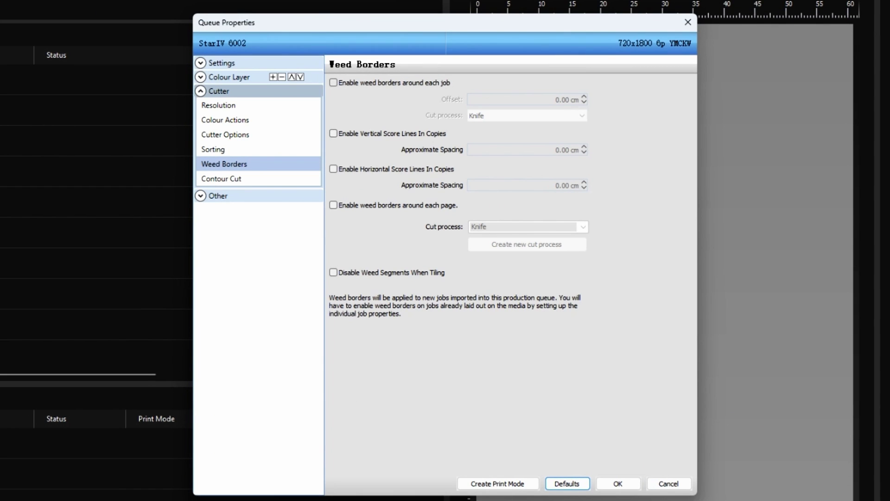
pyautogui.click(333, 83)
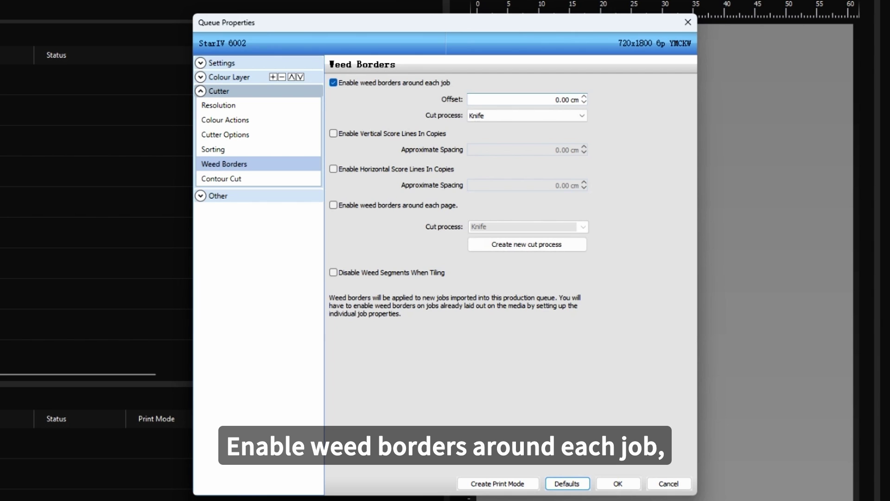
pyautogui.press('Tab')
pyautogui.write('0.1')
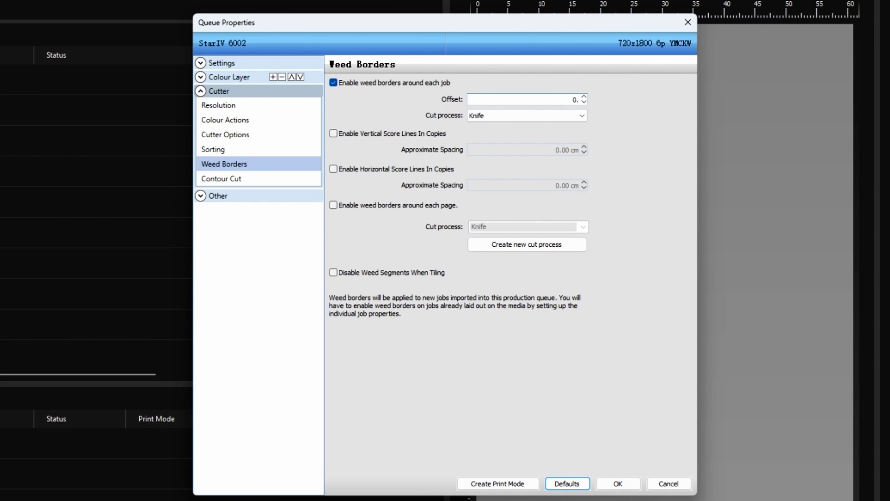
pyautogui.press('Tab')
pyautogui.click(618, 483)
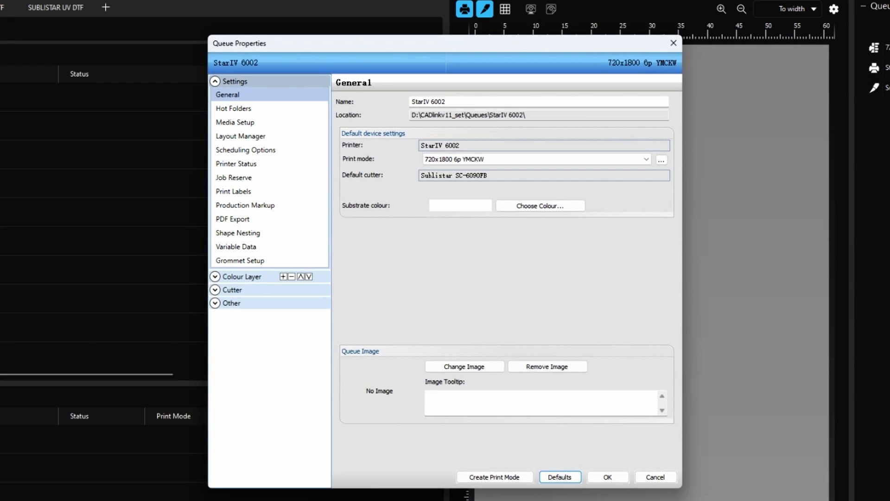
# Set the StarIV 6002 queue's media type to Template media in the media setup.
pyautogui.click(276, 153)
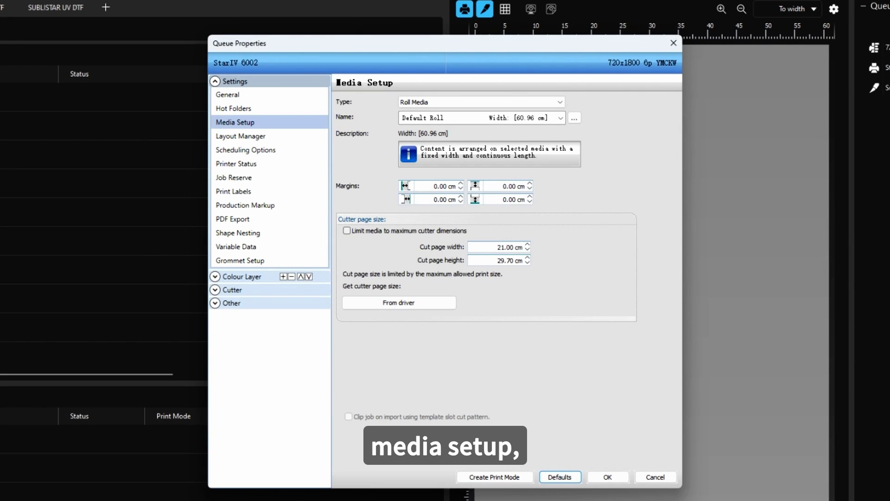
pyautogui.click(482, 102)
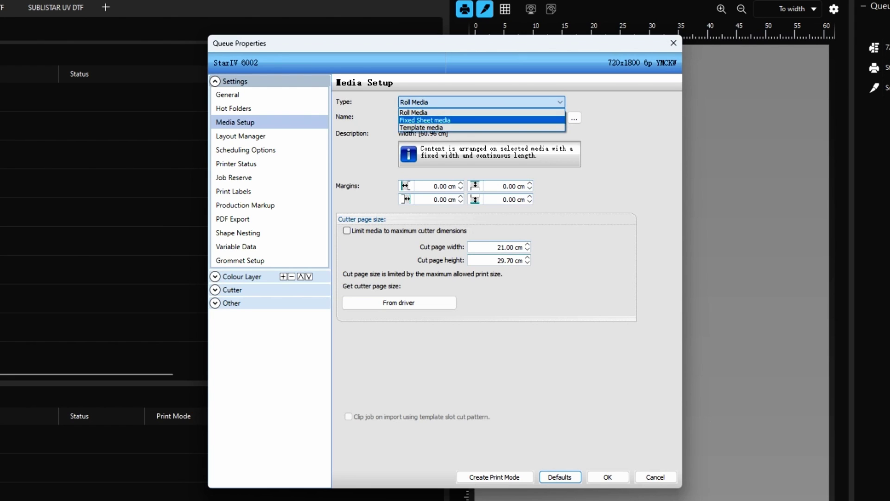
pyautogui.click(436, 128)
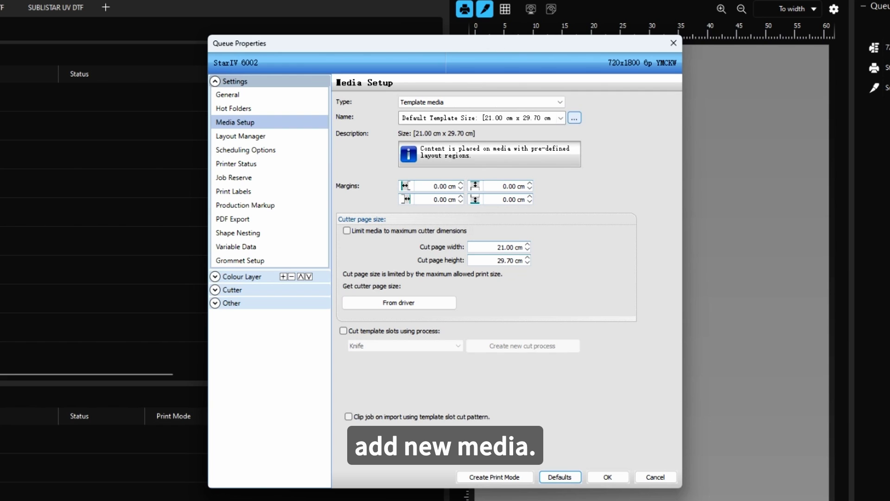
# Create a new template media named SUBLISTAR Tshirt Sheet, 60 cm wide and 200 cm high.
pyautogui.click(560, 118)
pyautogui.click(463, 131)
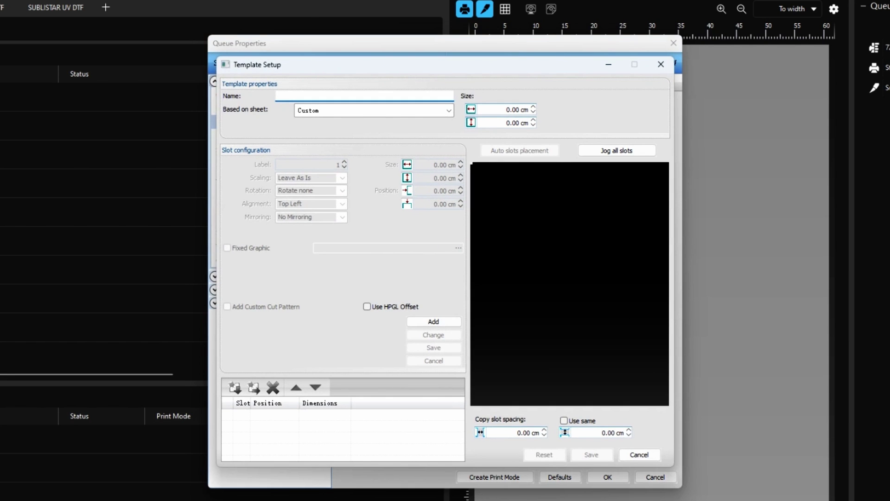
pyautogui.write('SUBLISTAR T')
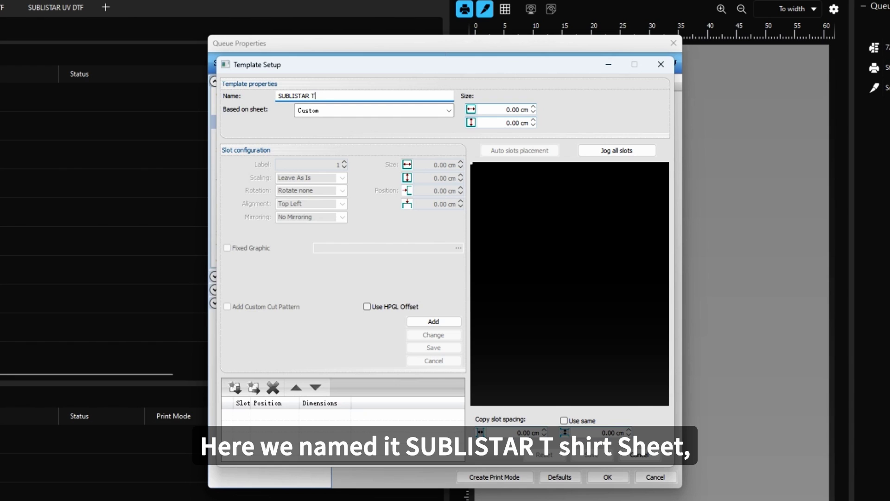
pyautogui.write('shirt Sheet')
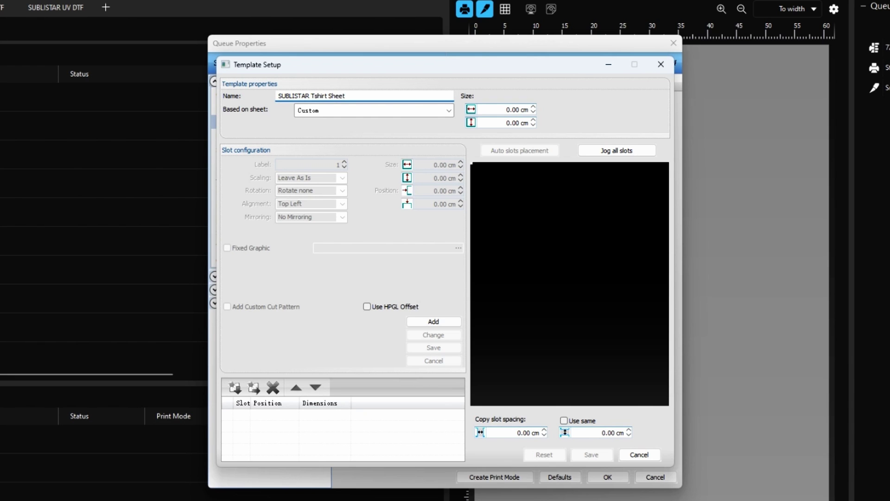
pyautogui.press('Tab')
pyautogui.write('60')
pyautogui.press('Tab')
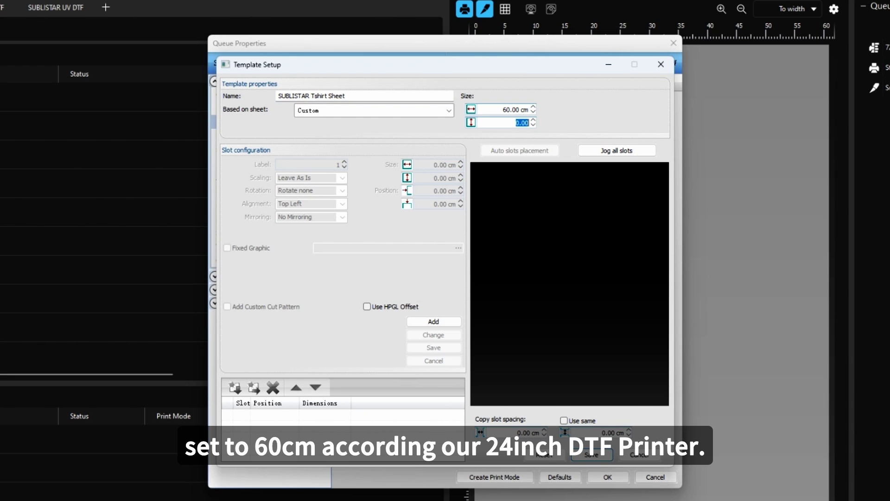
pyautogui.write('200')
pyautogui.press('Tab')
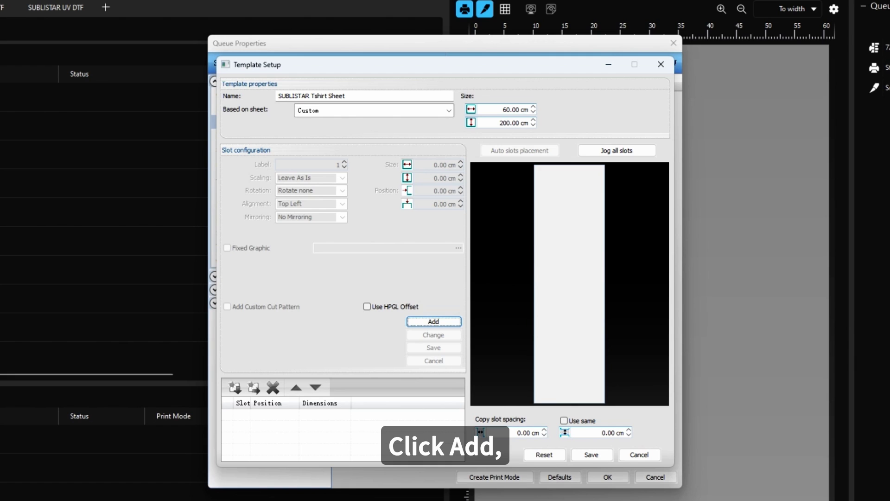
# Add a slot to the template, 15 cm wide and 17 cm high.
pyautogui.press('Return')
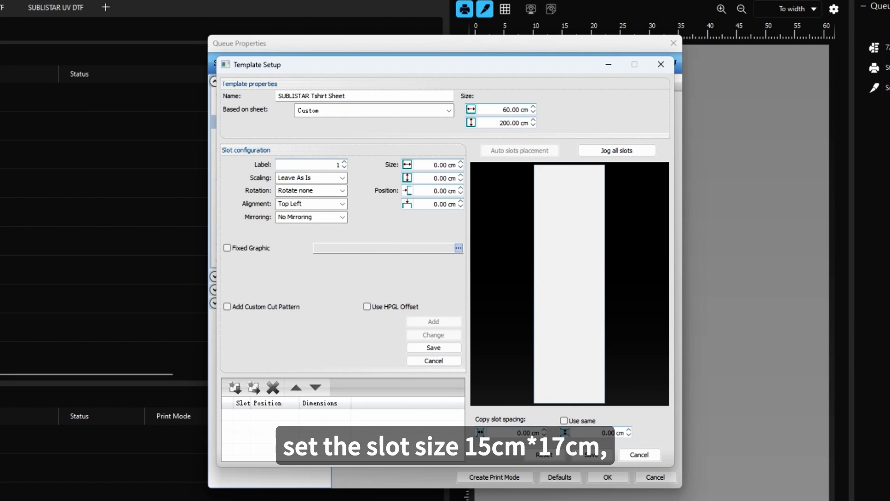
pyautogui.doubleClick(449, 165)
pyautogui.write('15')
pyautogui.press('Tab')
pyautogui.write('17')
pyautogui.press('Tab')
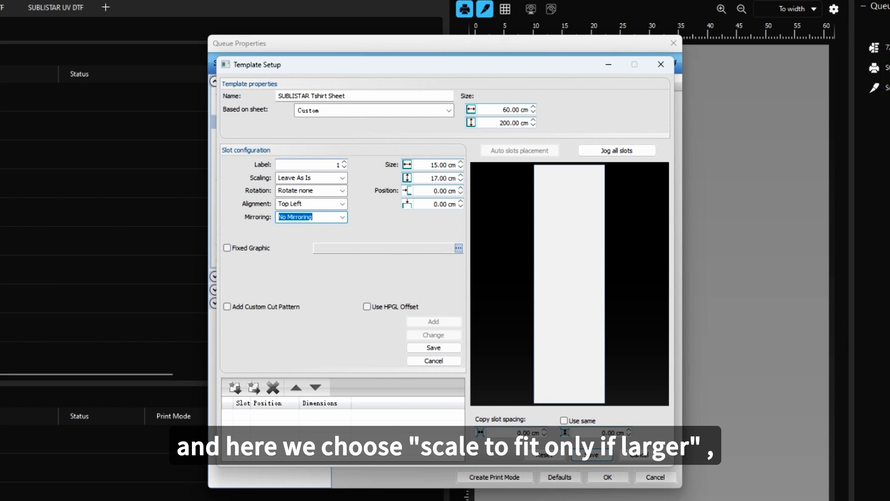
# Set the slot's scaling to Scale To Fit: Only If Larger and its alignment to Centre.
pyautogui.click(343, 178)
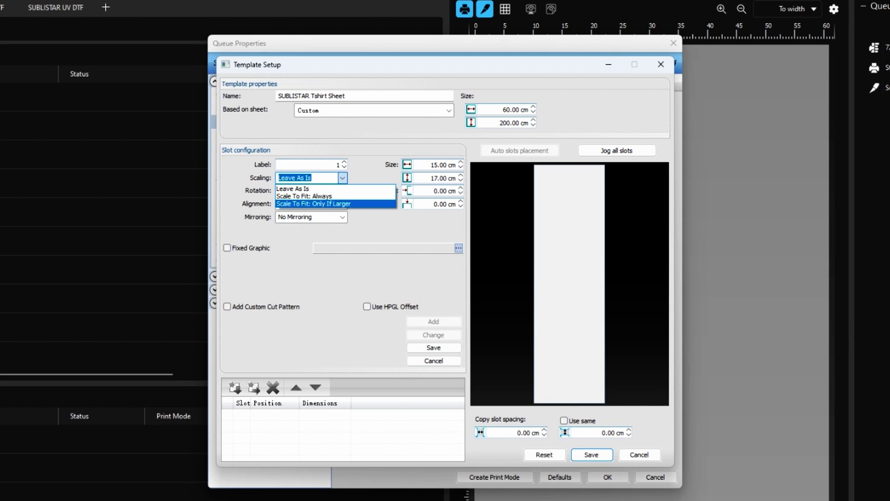
pyautogui.press('Return')
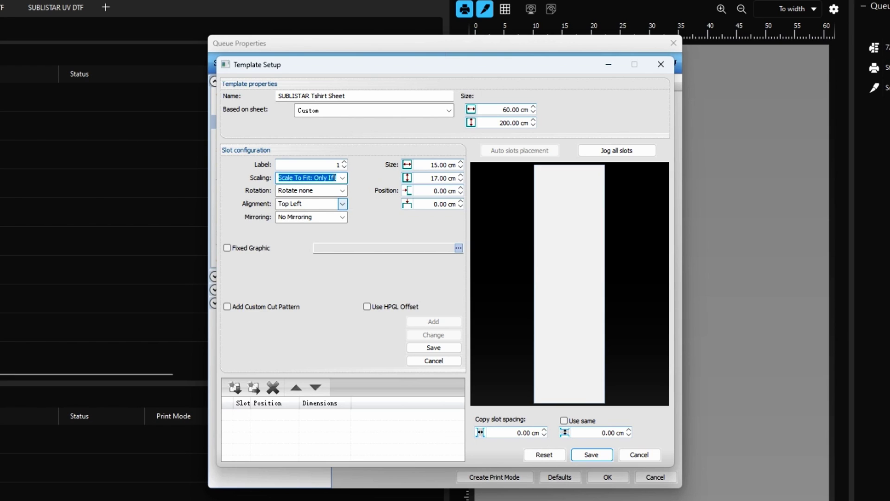
pyautogui.click(343, 204)
pyautogui.click(297, 244)
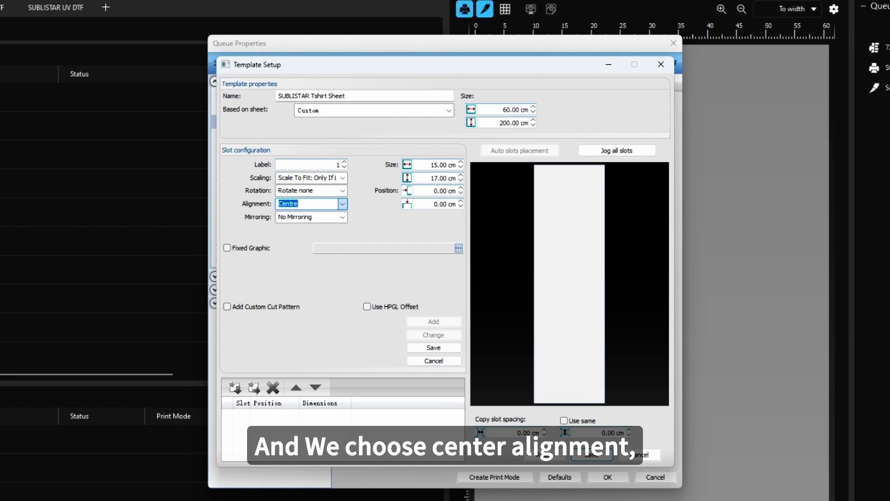
# Position the slot 5 cm from the template's left edge and 5 cm from its top, and save the slot.
pyautogui.press('Tab')
pyautogui.write('5')
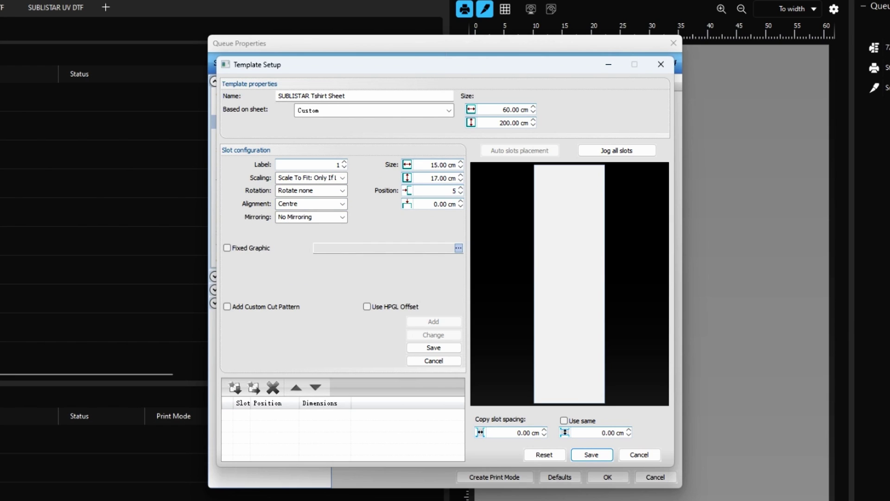
pyautogui.press('Tab')
pyautogui.write('5')
pyautogui.press('Tab')
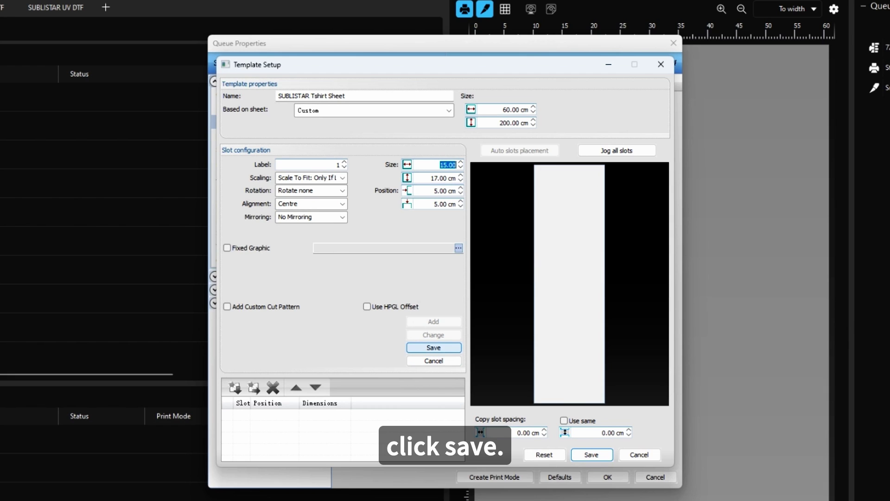
pyautogui.click(434, 347)
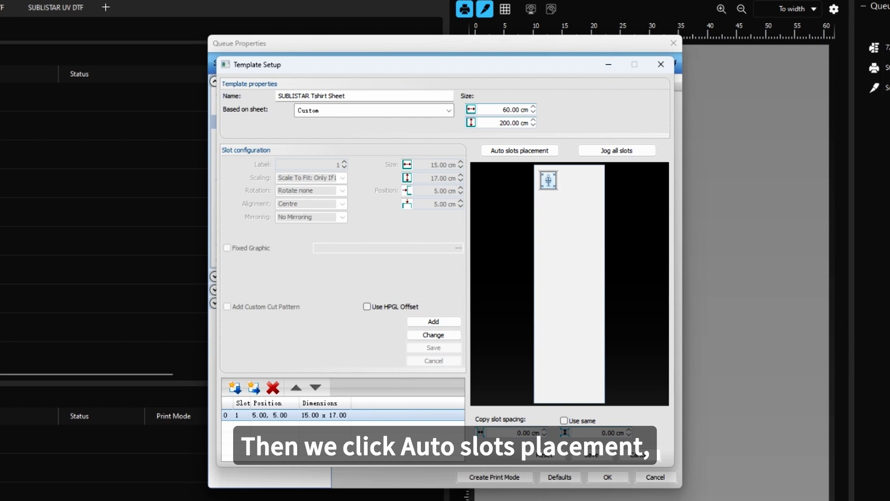
# Fill the template page with copies of the slot using Auto slots placement with 0.2 cm spacing.
pyautogui.click(519, 150)
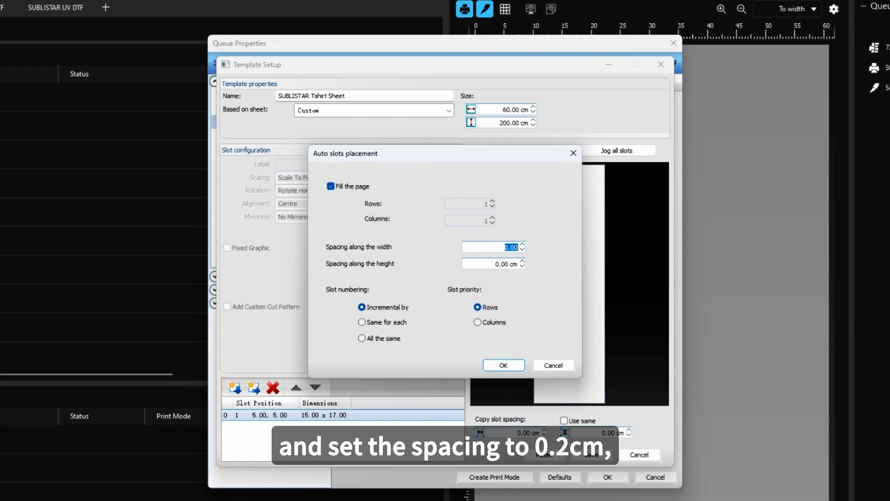
pyautogui.write('0.2')
pyautogui.press('Tab')
pyautogui.press('Return')
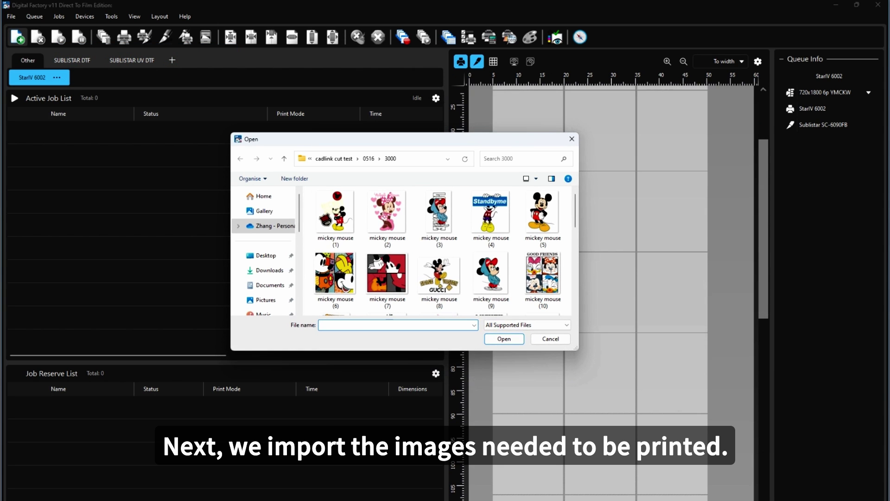
# Import all the images from mickey mouse (1) to mickey mouse (33) in the 3000 folder into the StarIV 6002 queue.
pyautogui.click(336, 218)
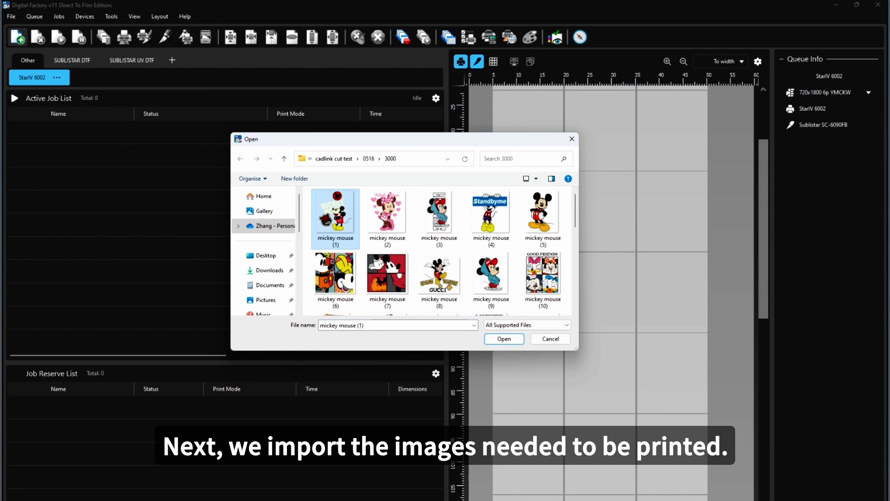
pyautogui.scroll(-6, 481, 260)
pyautogui.keyDown('shift'); pyautogui.click(439, 285); pyautogui.keyUp('shift')
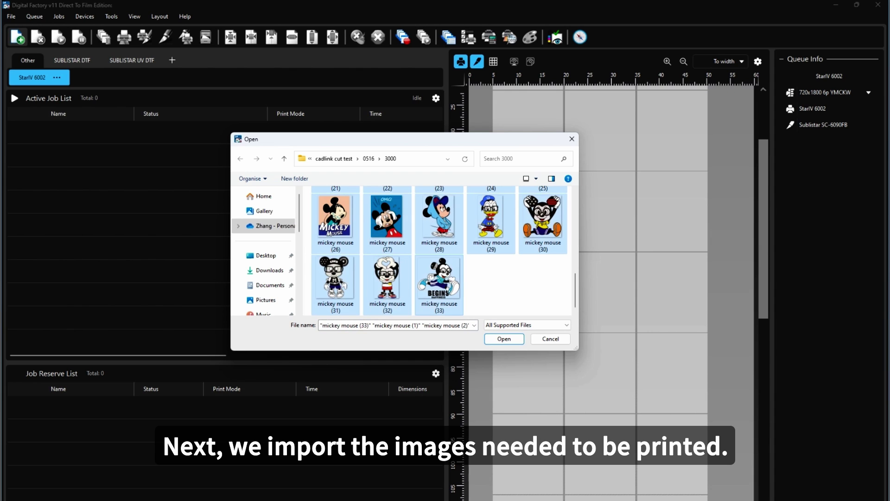
pyautogui.click(504, 339)
pyautogui.press('Return')
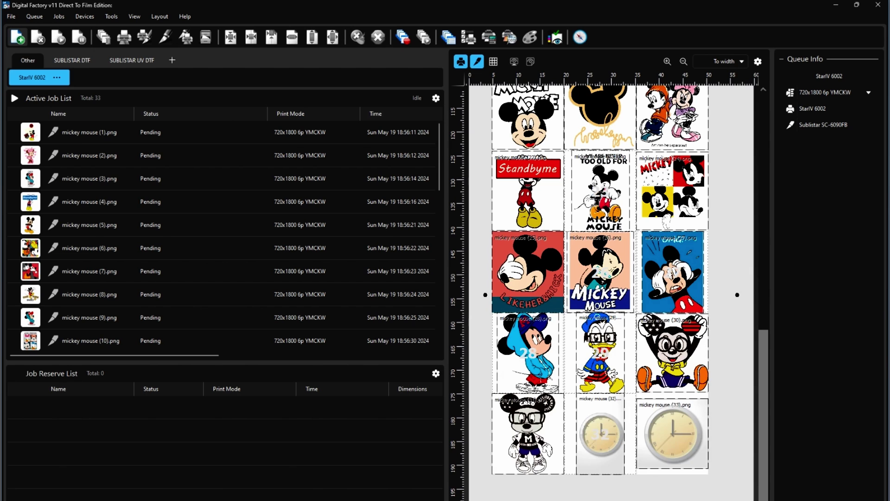
# Check the start of the filled template page with the print preview hidden, and show the preview again.
pyautogui.scroll(10, 611, 292)
pyautogui.click(731, 185)
pyautogui.click(460, 62)
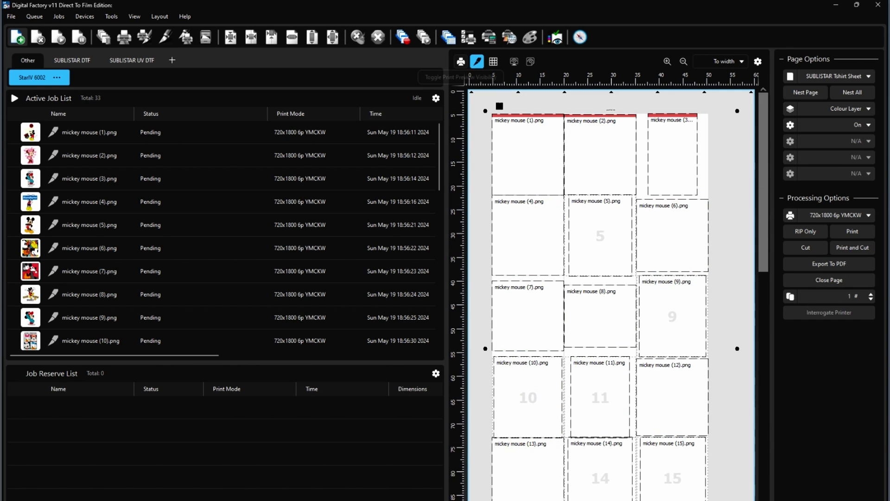
pyautogui.click(460, 61)
# Print and cut all the imported jobs, saving the print file as mickey mouse in the sublistar 6002star iv folder.
pyautogui.click(528, 154)
pyautogui.hotkey('ctrl', 'a')
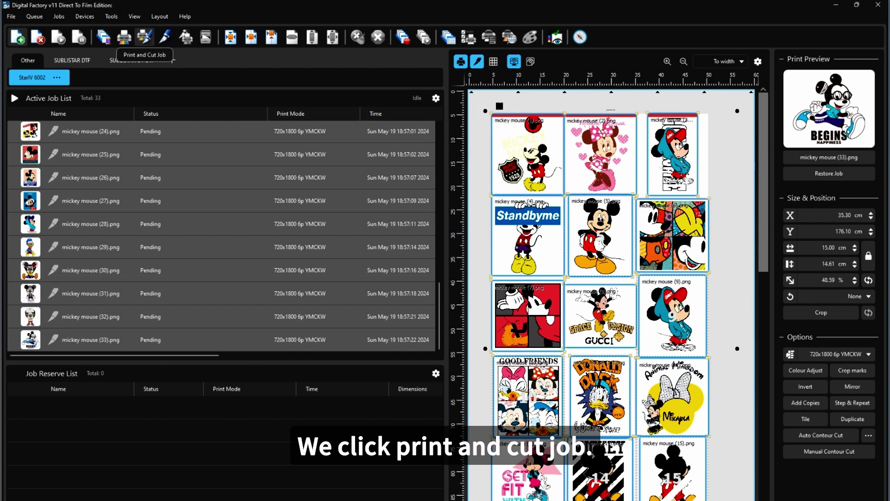
pyautogui.click(145, 37)
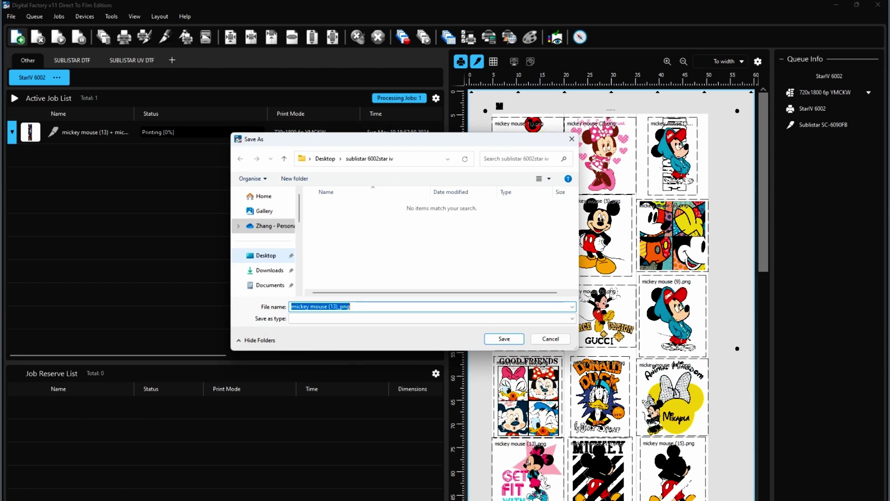
pyautogui.press('BackSpace')
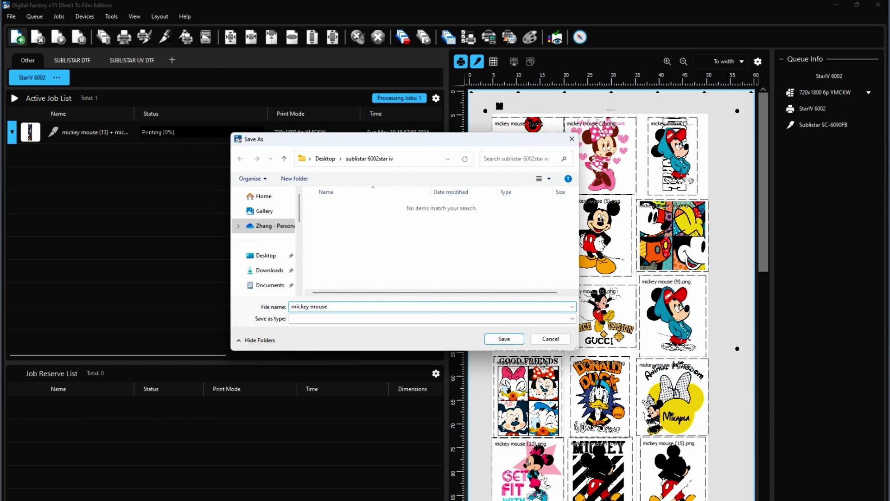
pyautogui.press('Return')
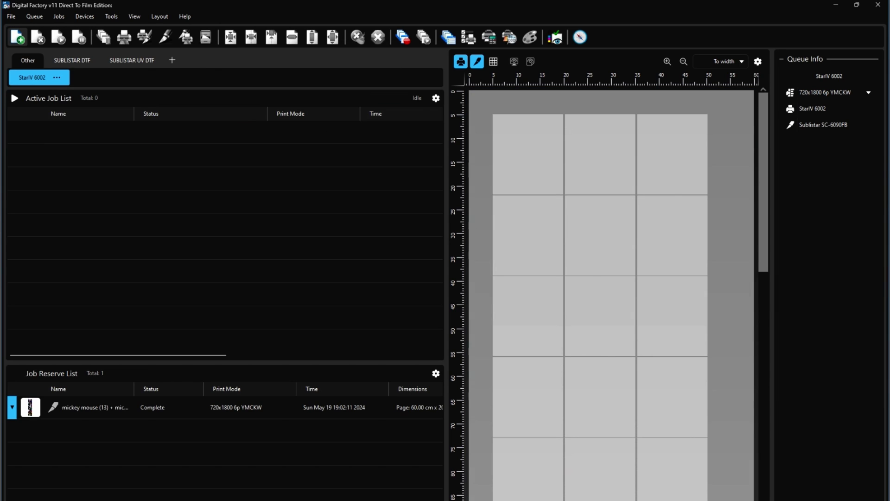
# Check the generated PRN print file and PLT cutting file in the sublistar 6002star iv folder in File Explorer.
pyautogui.moveTo(487, 500)
pyautogui.click(778, 482)
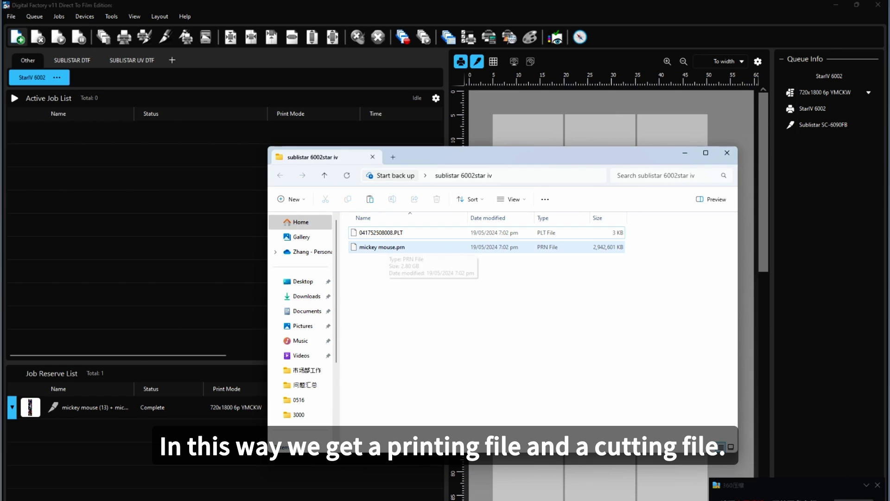
pyautogui.click(389, 248)
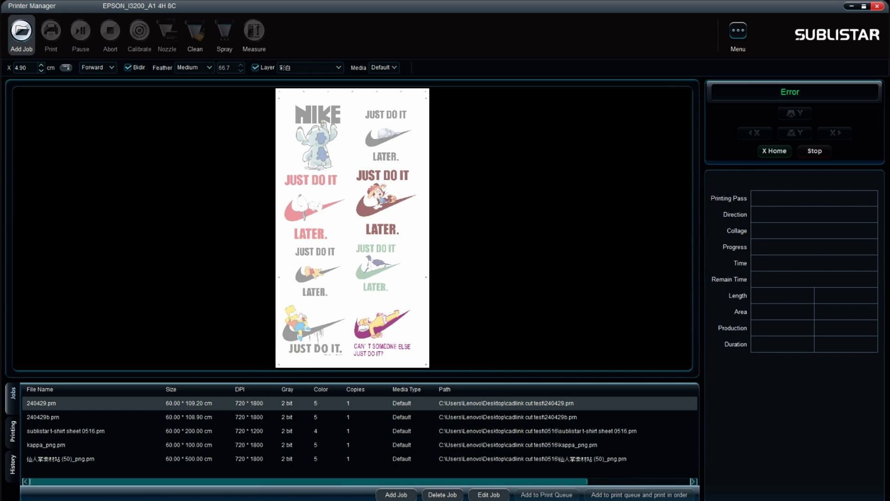
# In Printer Manager, add mickey mouse.prn from the Desktop's sublistar 6002star iv folder to the job list.
pyautogui.click(21, 30)
pyautogui.write('C:\\Users\\Lenovo\\Desktop\\sublistar 6002star iv')
pyautogui.press('Return')
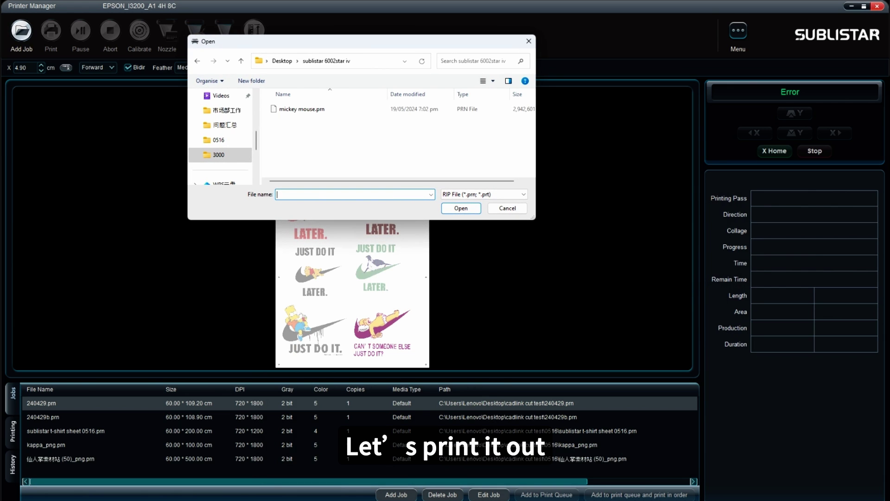
pyautogui.click(325, 109)
pyautogui.click(461, 208)
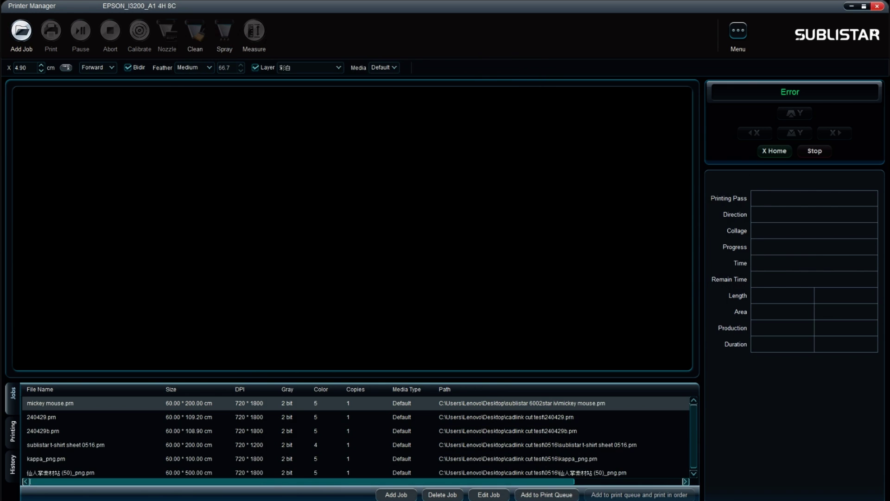